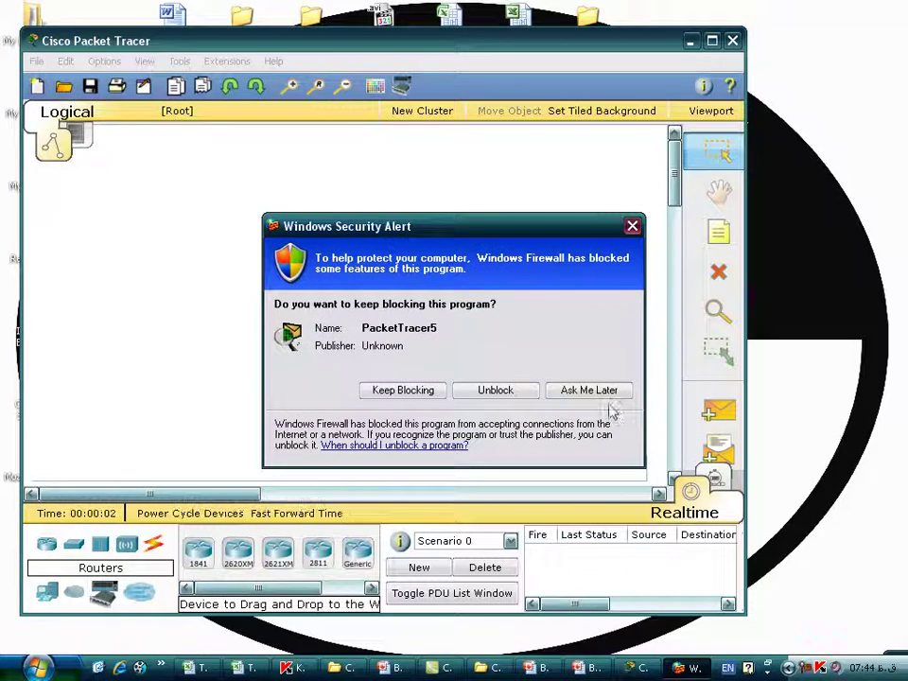
Maximize the program window and open the saved network file Kabul Router from My Documents
{"action": "double_click", "coordinate": [479, 46]}
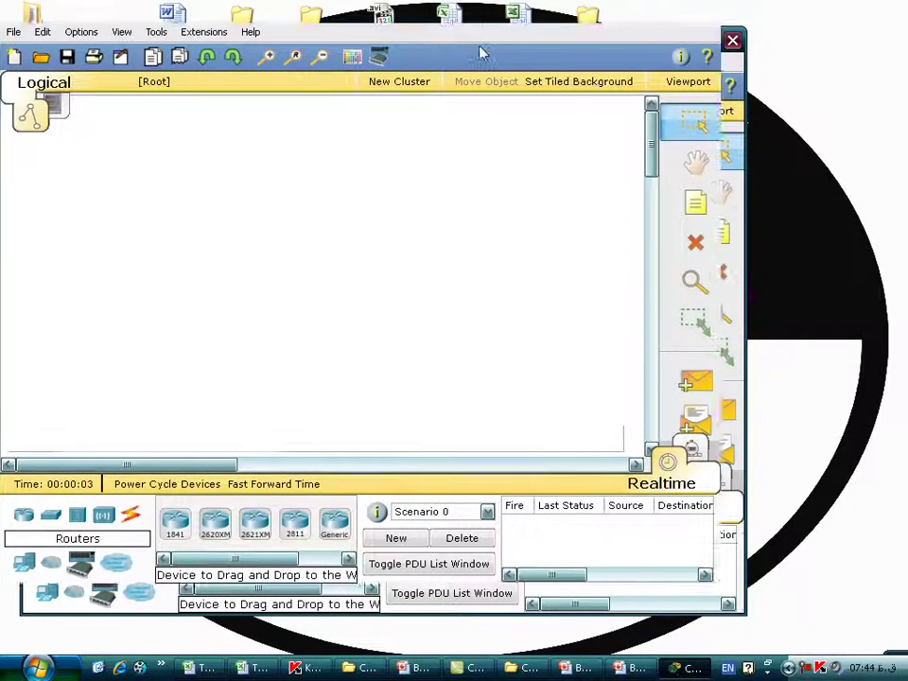
{"action": "left_click", "coordinate": [13, 31]}
{"action": "left_click", "coordinate": [53, 71]}
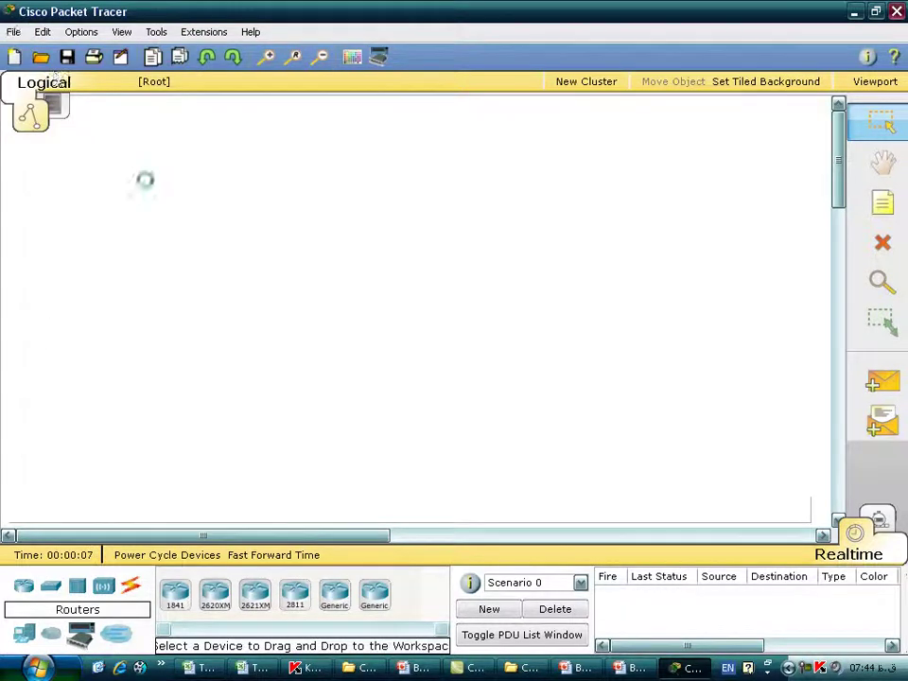
{"action": "left_click", "coordinate": [49, 223]}
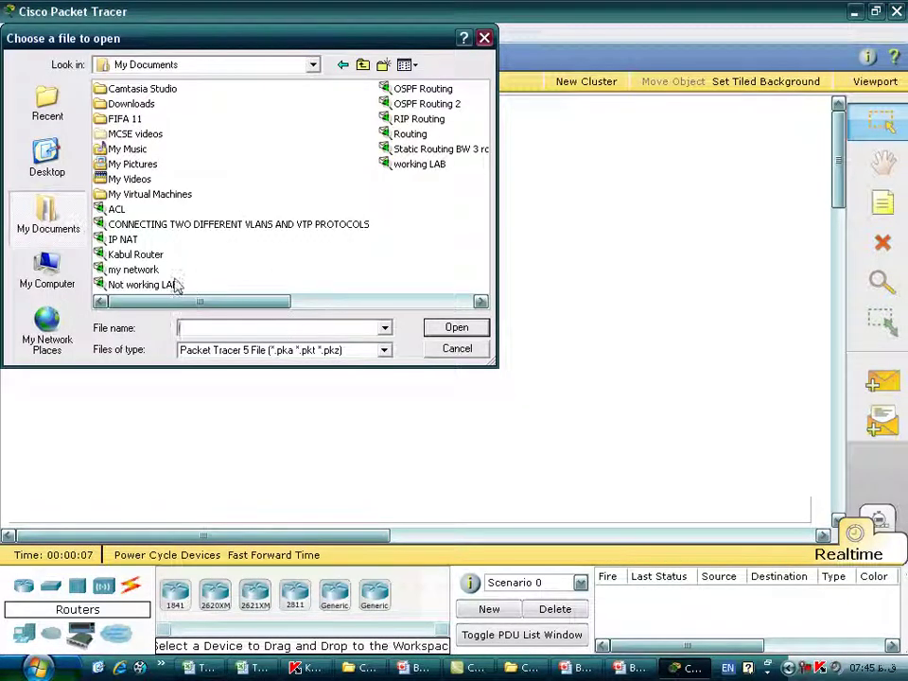
{"action": "double_click", "coordinate": [123, 254]}
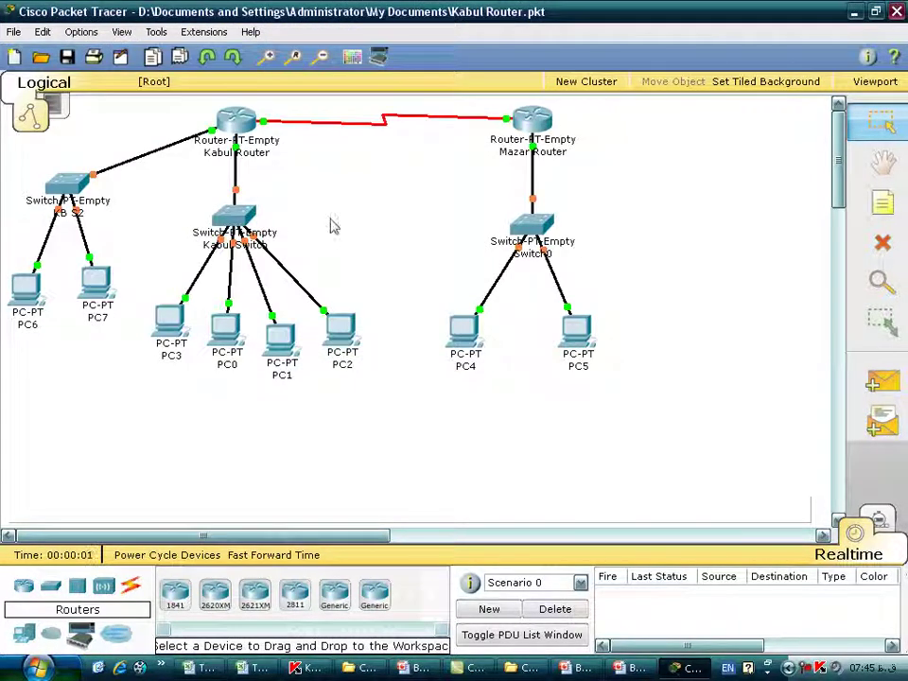
{"action": "mouse_move", "coordinate": [536, 125]}
{"action": "left_mouse_down"}
{"action": "mouse_move", "coordinate": [613, 163]}
{"action": "mouse_move", "coordinate": [539, 159]}
{"action": "mouse_move", "coordinate": [531, 142]}
{"action": "mouse_move", "coordinate": [546, 133]}
{"action": "left_mouse_up"}
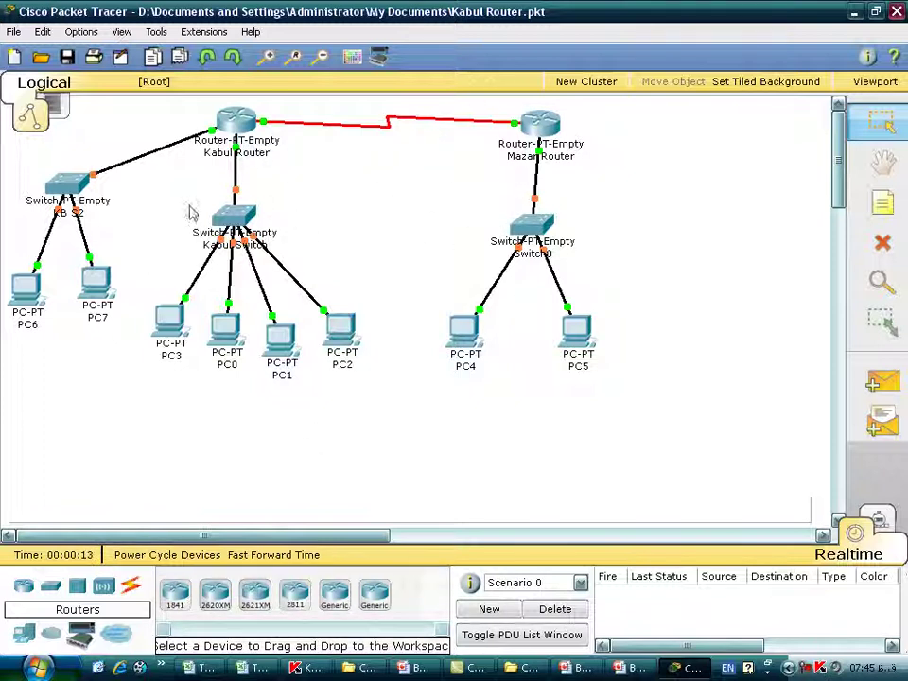
Open the Kabul Router's command line and try to enter privileged mode
{"action": "left_click", "coordinate": [244, 127]}
{"action": "left_click", "coordinate": [245, 168]}
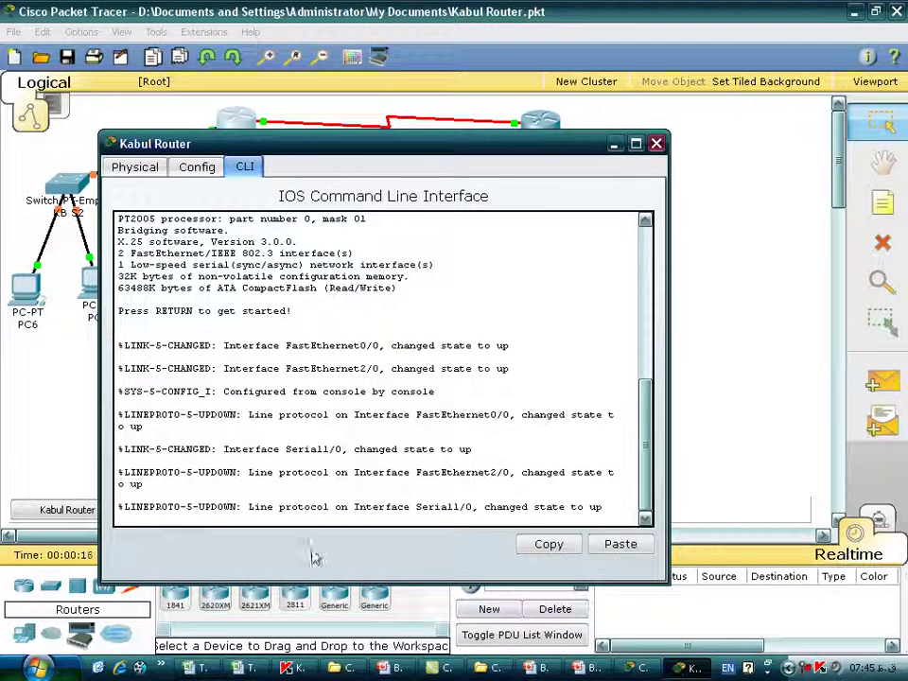
{"action": "key", "text": "Return"}
{"action": "key", "text": "Return"}
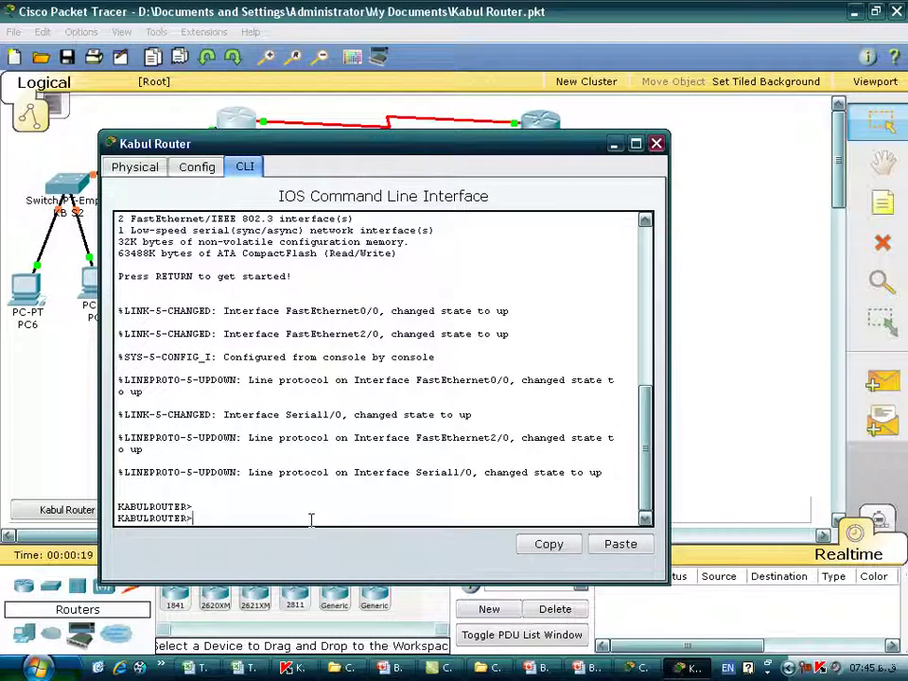
{"action": "type", "text": "rn"}
{"action": "key", "text": "Return"}
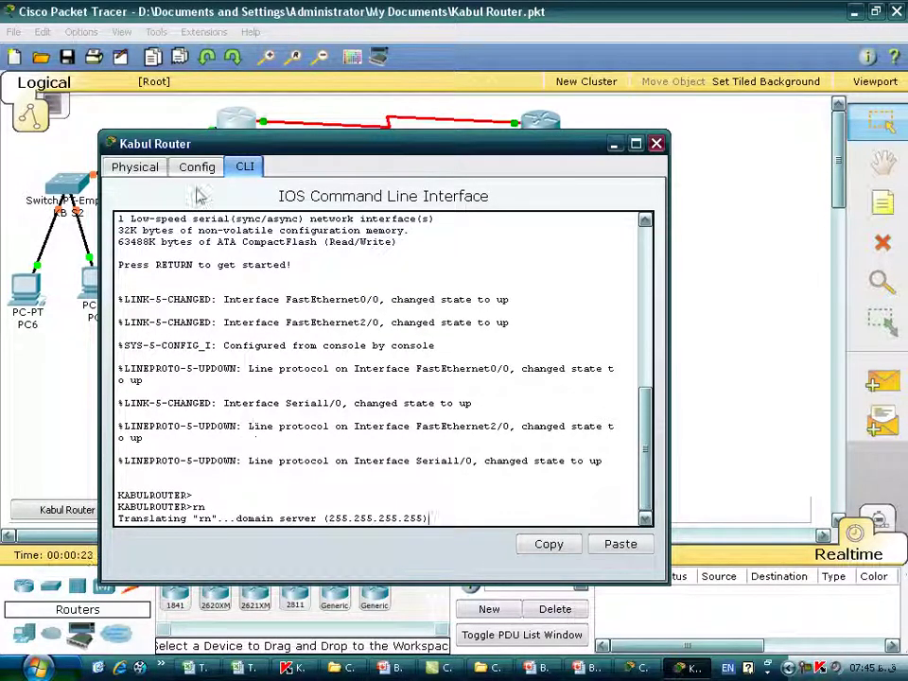
Power cycle the Kabul Router with its physical power switch and close its window once it is rebooting
{"action": "left_click", "coordinate": [158, 172]}
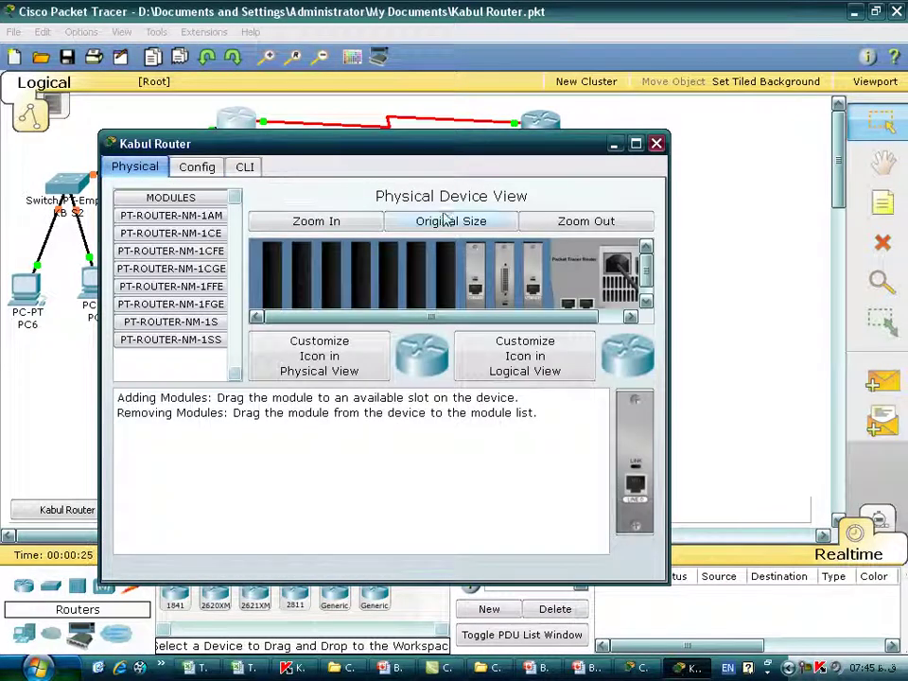
{"action": "left_click_drag", "start_coordinate": [431, 316], "coordinate": [660, 296]}
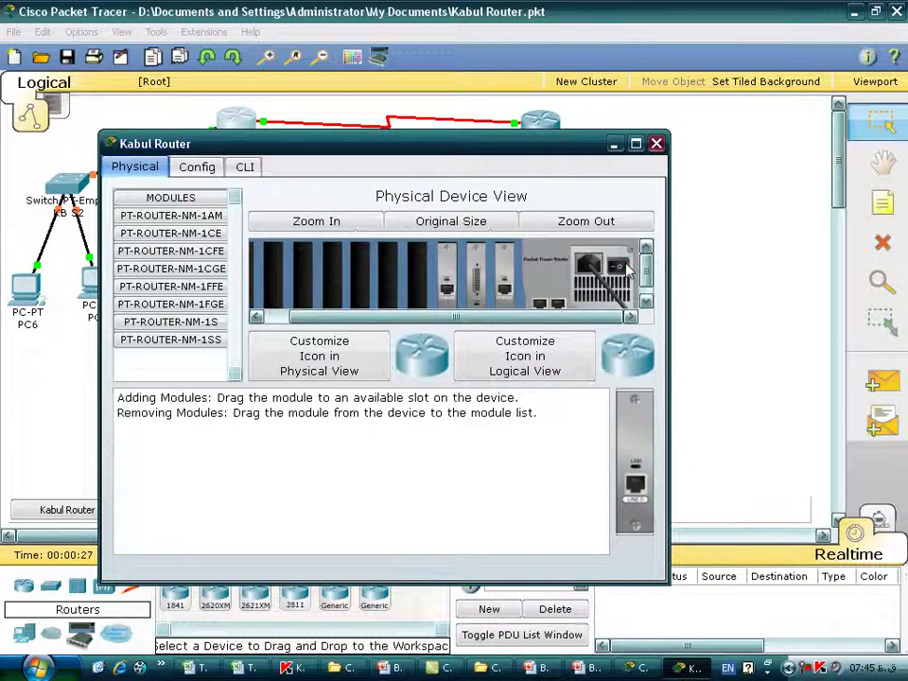
{"action": "left_click", "coordinate": [245, 167]}
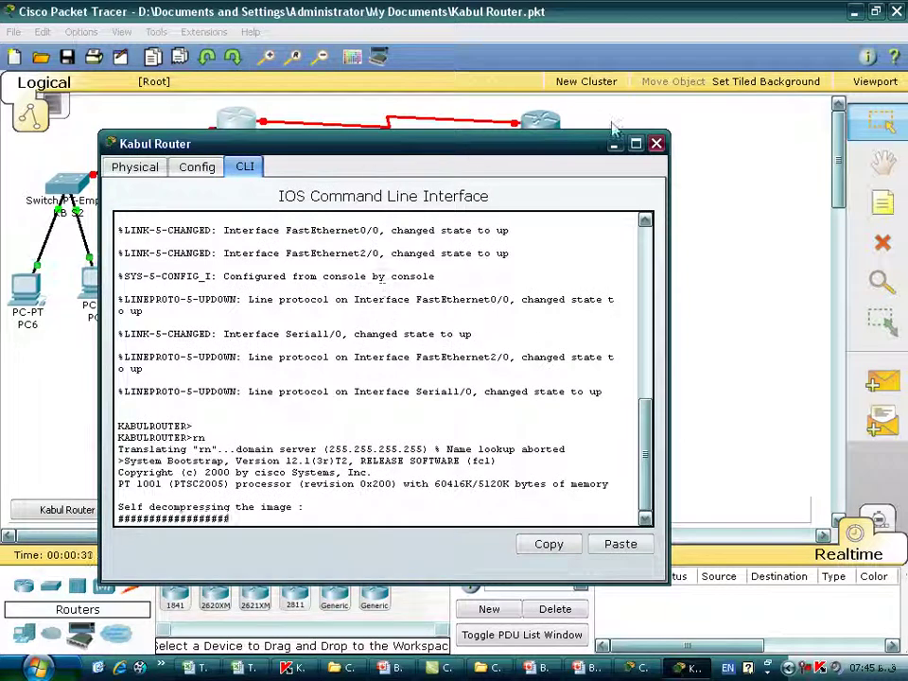
{"action": "left_click", "coordinate": [655, 143]}
Open the Mazar Router's command line and enter privileged mode with the enable password
{"action": "left_click", "coordinate": [540, 123]}
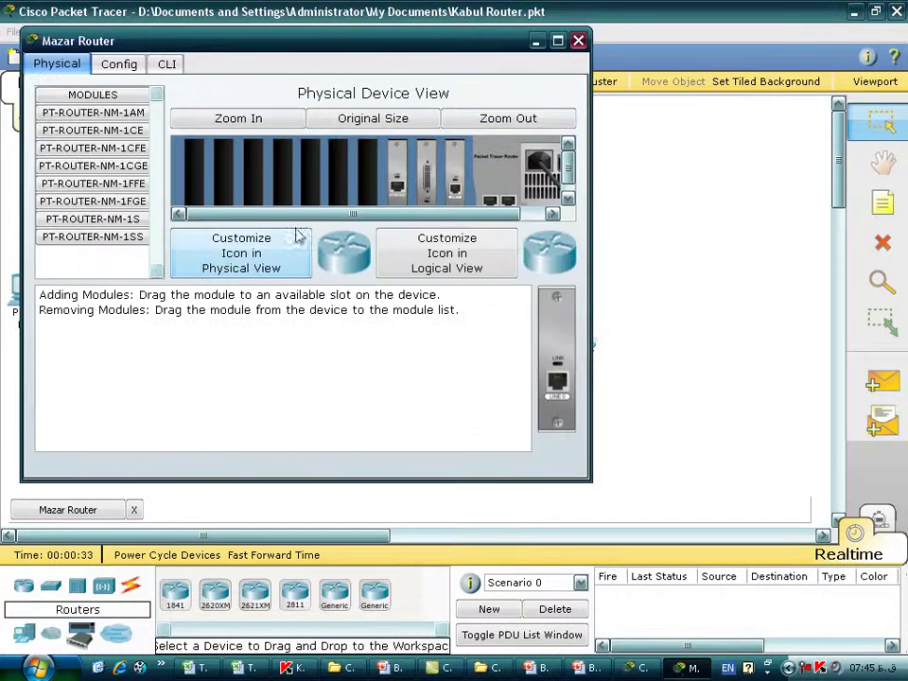
{"action": "left_click", "coordinate": [166, 66]}
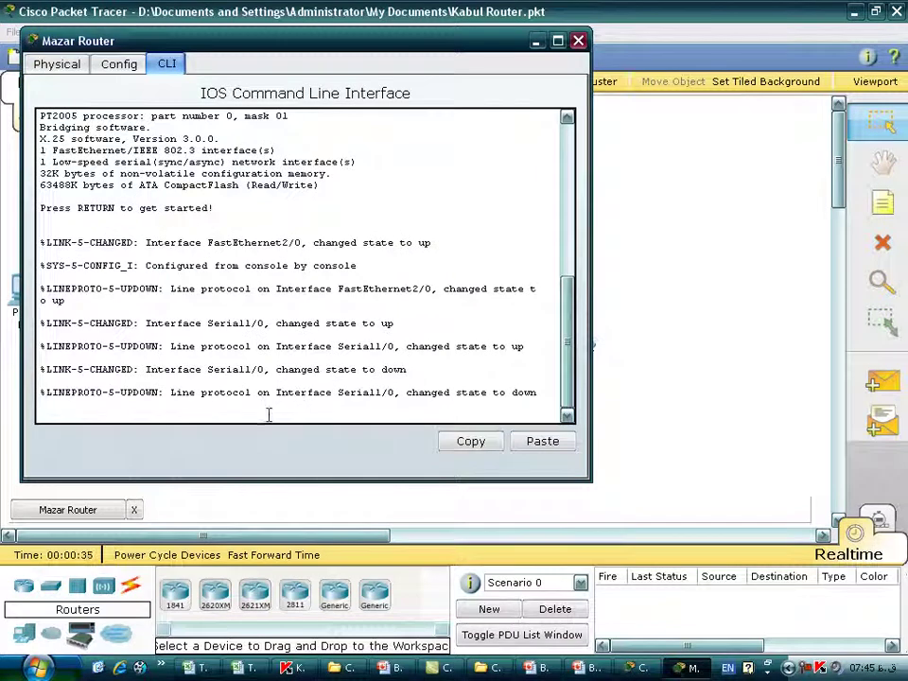
{"action": "key", "text": "Return"}
{"action": "key", "text": "Return"}
{"action": "type", "text": "en"}
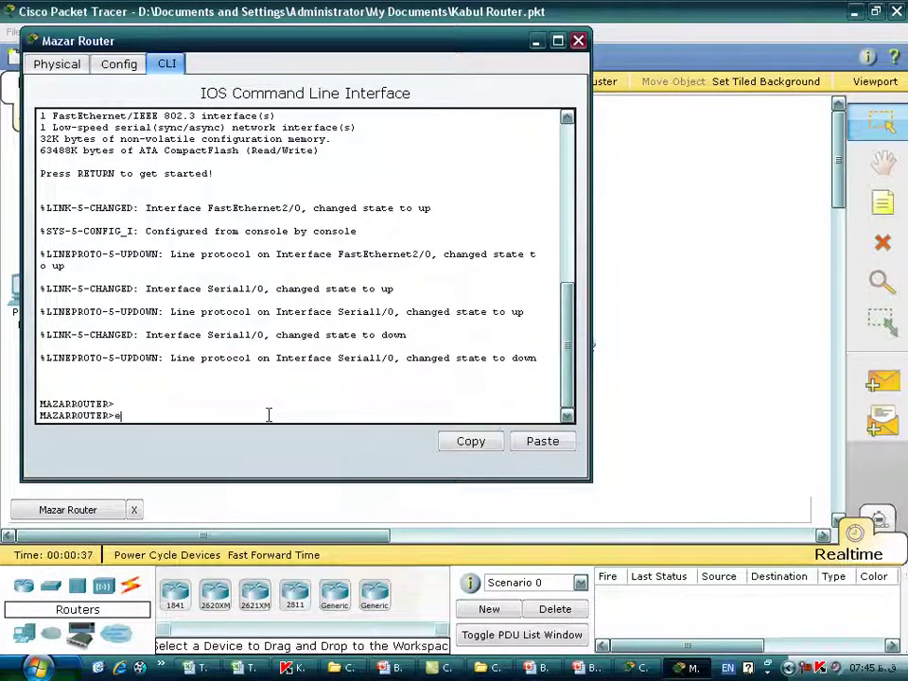
{"action": "key", "text": "Return"}
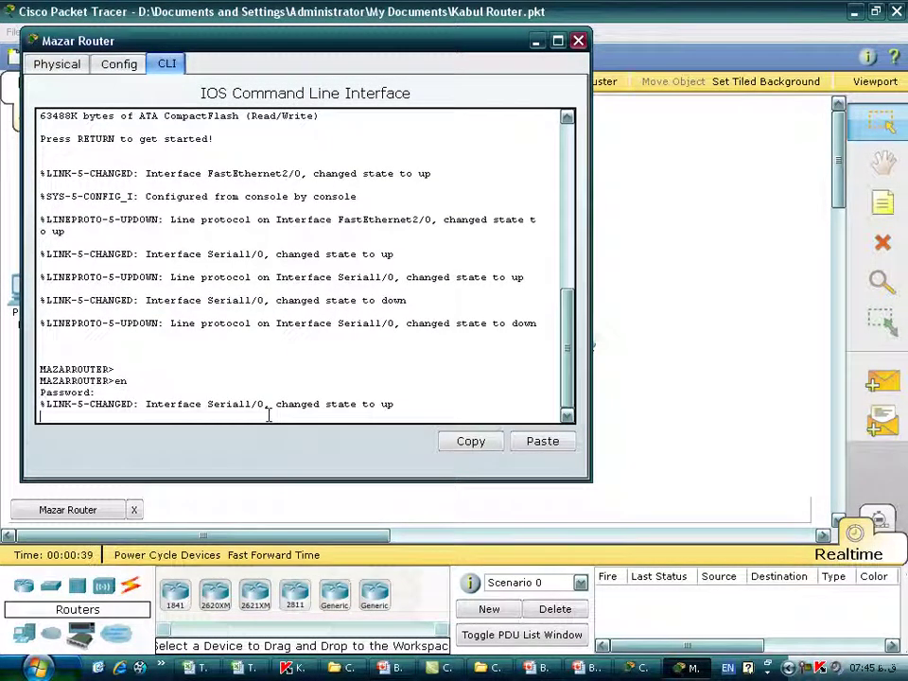
{"action": "key", "text": "Return"}
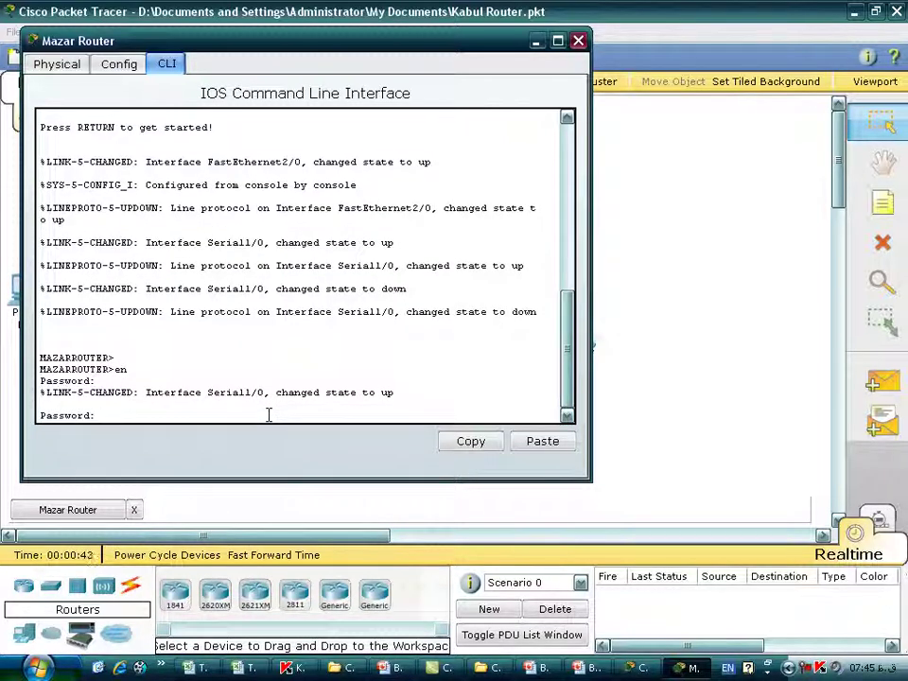
{"action": "key", "text": "Return"}
{"action": "key", "text": "Return"}
{"action": "key", "text": "Return"}
{"action": "key", "text": "Return"}
{"action": "key", "text": "Return"}
{"action": "key", "text": "Return"}
{"action": "key", "text": "Return"}
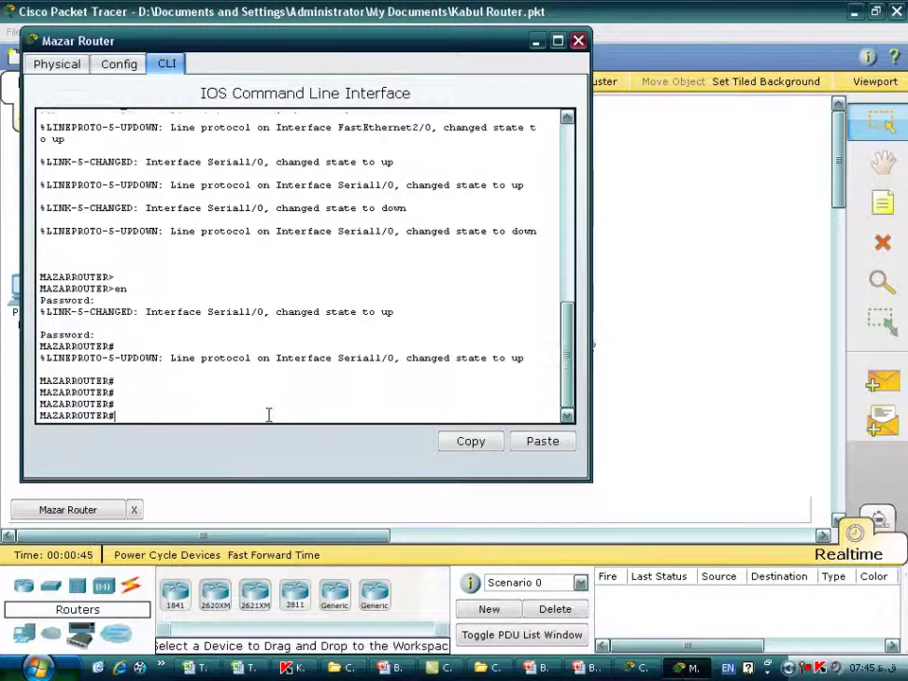
Display the Mazar Router's running configuration with sh run and page through it to examine its static routes
{"action": "key", "text": "Return"}
{"action": "key", "text": "Return"}
{"action": "type", "text": "sh run"}
{"action": "key", "text": "Return"}
{"action": "key", "text": "Return"}
{"action": "key", "text": "Return"}
{"action": "key", "text": "Return"}
{"action": "key", "text": "Return"}
{"action": "key", "text": "Return"}
{"action": "key", "text": "Return"}
{"action": "key", "text": "Return"}
{"action": "key", "text": "Return"}
{"action": "key", "text": "Return"}
{"action": "key", "text": "Return"}
{"action": "key", "text": "Return"}
{"action": "key", "text": "Return"}
{"action": "key", "text": "Return"}
{"action": "key", "text": "Return"}
{"action": "key", "text": "Return"}
{"action": "key", "text": "Return"}
{"action": "key", "text": "Return"}
{"action": "key", "text": "Return"}
{"action": "key", "text": "Return"}
{"action": "key", "text": "Return"}
{"action": "key", "text": "Return"}
{"action": "key", "text": "Return"}
{"action": "key", "text": "Return"}
{"action": "key", "text": "Return"}
{"action": "key", "text": "Return"}
{"action": "key", "text": "Return"}
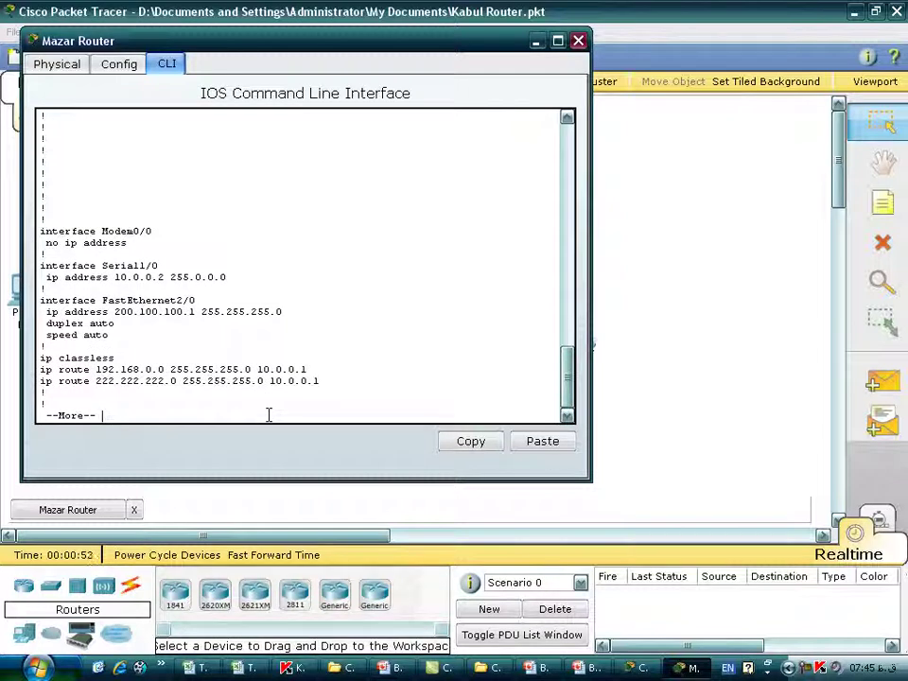
{"action": "key", "text": "Return"}
{"action": "key", "text": "Return"}
{"action": "key", "text": "Return"}
{"action": "key", "text": "Return"}
{"action": "key", "text": "Return"}
{"action": "key", "text": "Return"}
{"action": "key", "text": "Return"}
{"action": "key", "text": "Return"}
{"action": "key", "text": "Return"}
{"action": "key", "text": "Return"}
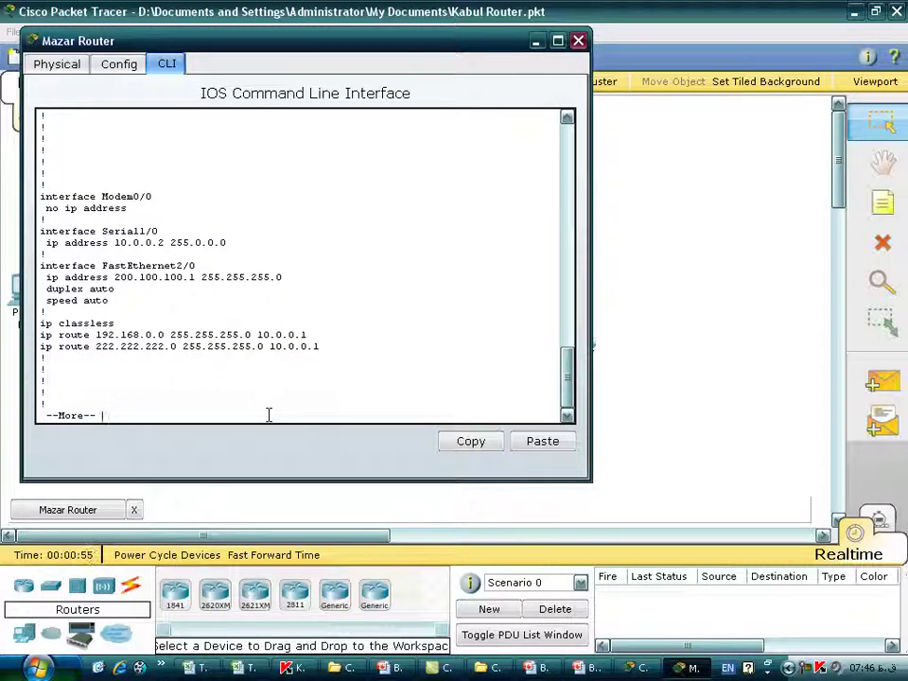
{"action": "key", "text": "Return"}
{"action": "key", "text": "Return"}
{"action": "key", "text": "Return"}
{"action": "key", "text": "Return"}
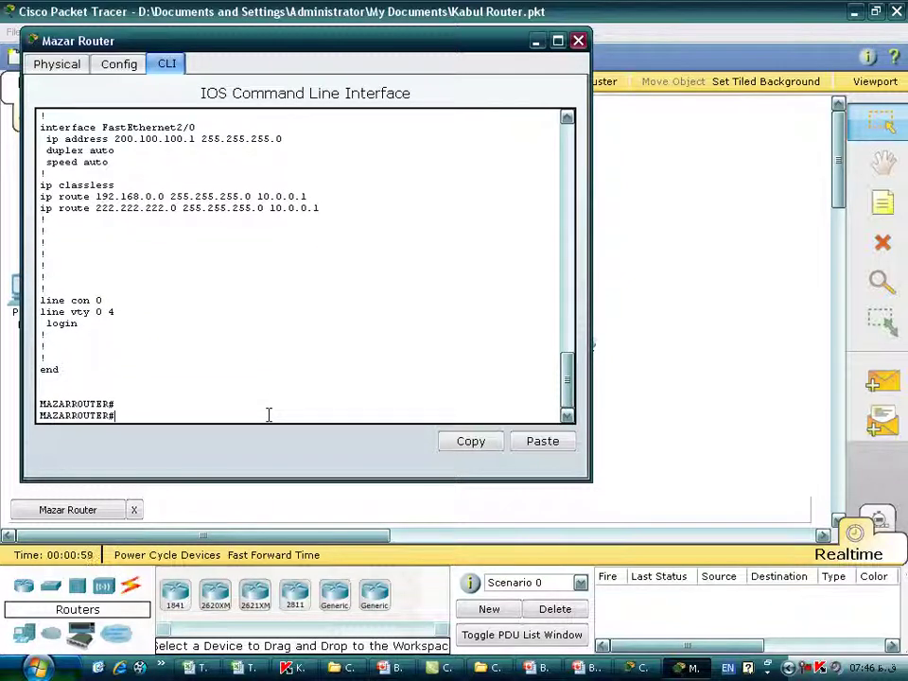
Enter global configuration mode on the Mazar Router and remove the static route 192.168.0.0 255.255.255.0 via 10.0.0.1
{"action": "type", "text": "config t"}
{"action": "key", "text": "Return"}
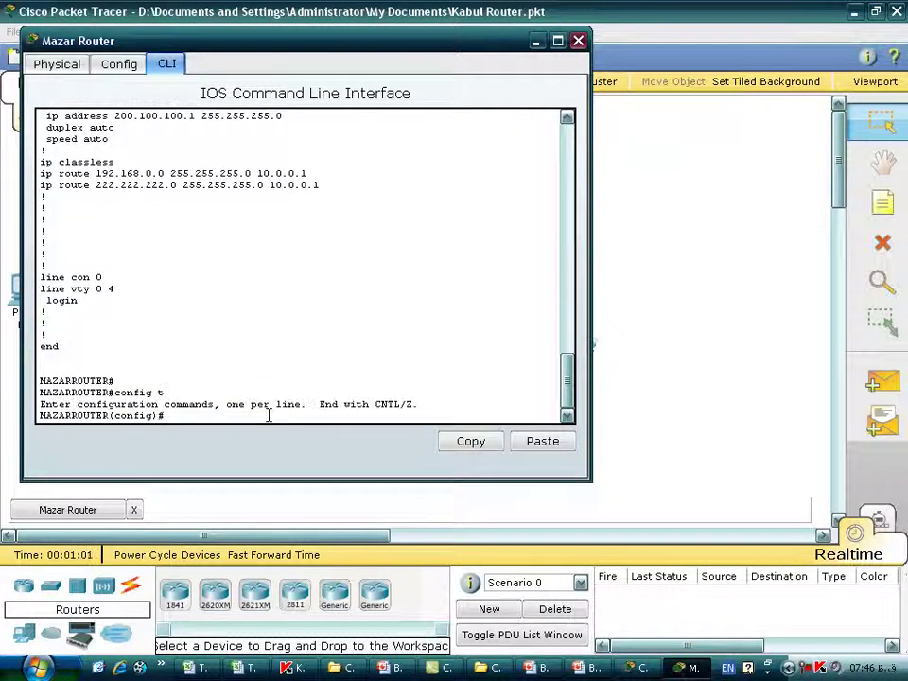
{"action": "type", "text": "no u"}
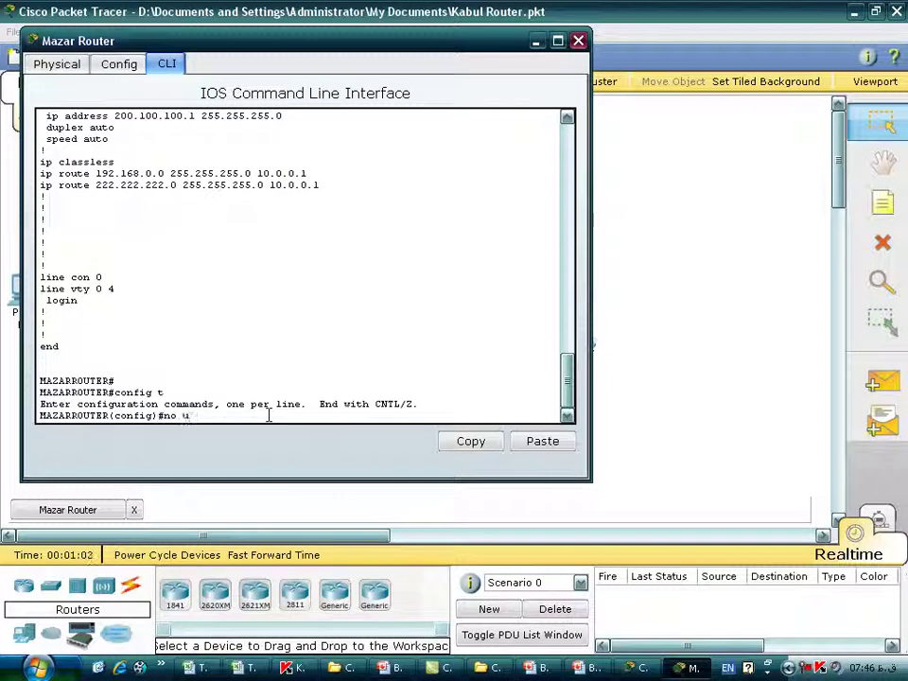
{"action": "key", "text": "BackSpace"}
{"action": "type", "text": "ip route 192.168."}
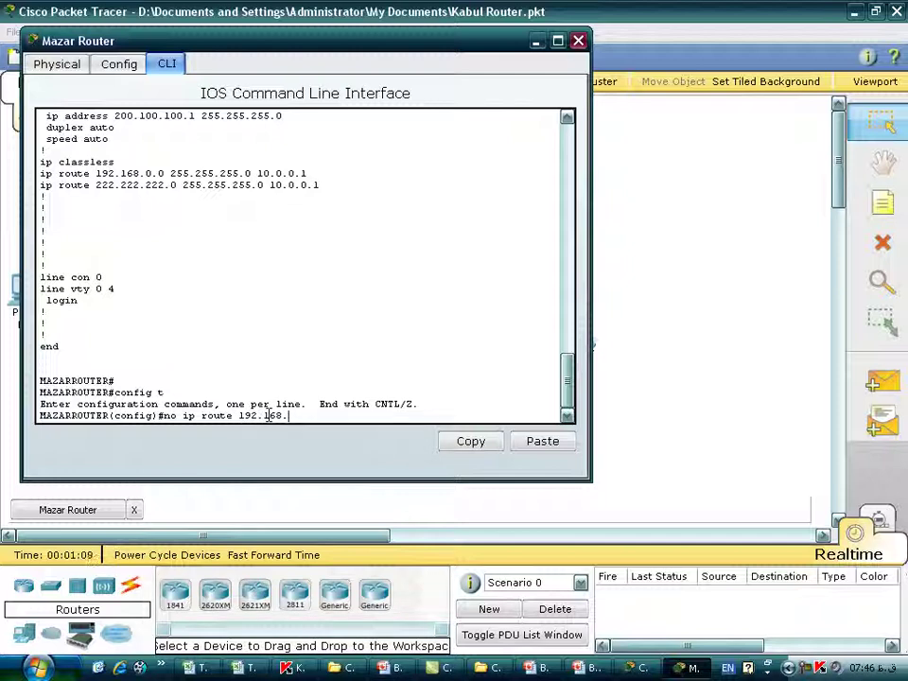
{"action": "type", "text": "0.0 255."}
{"action": "key", "text": "BackSpace"}
{"action": "type", "text": "255.255.0 10.0"}
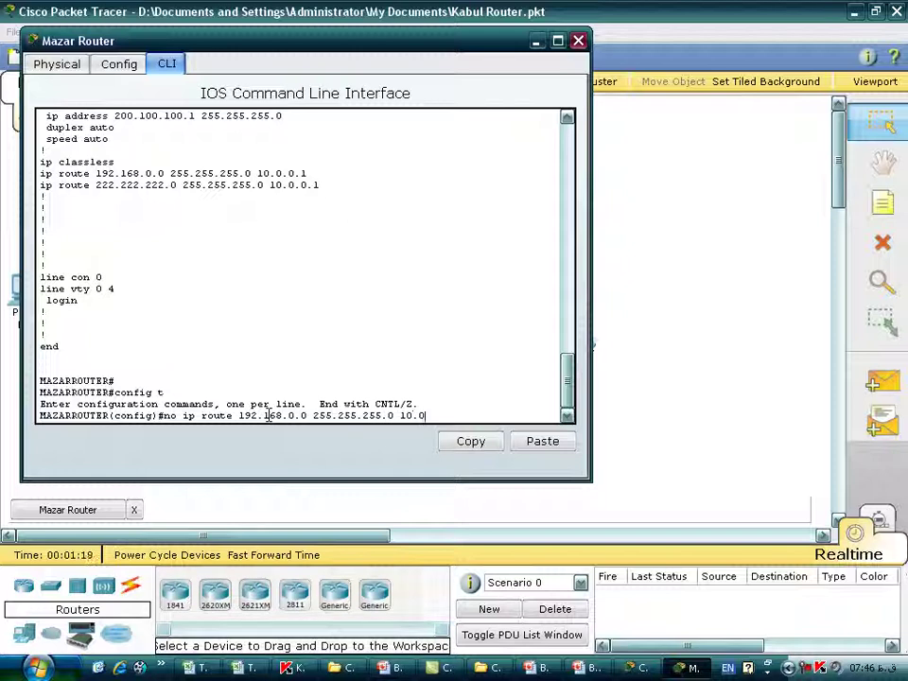
{"action": "type", "text": ".0.1"}
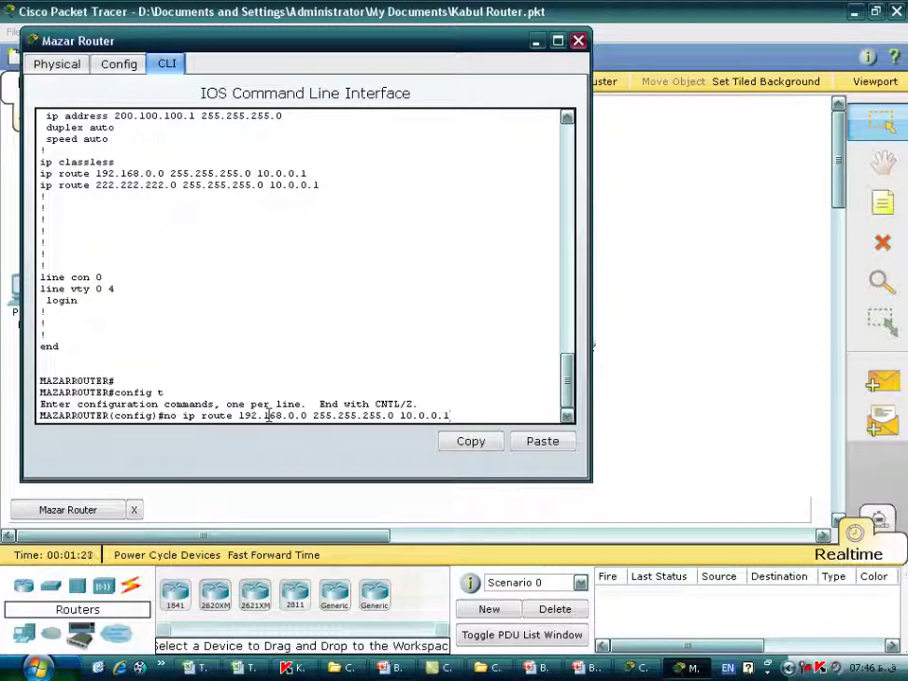
{"action": "key", "text": "Return"}
Remove the static route 222.222.222.0 255.255.255.0 via 10.0.0.1 and exit global configuration mode
{"action": "key", "text": "Up"}
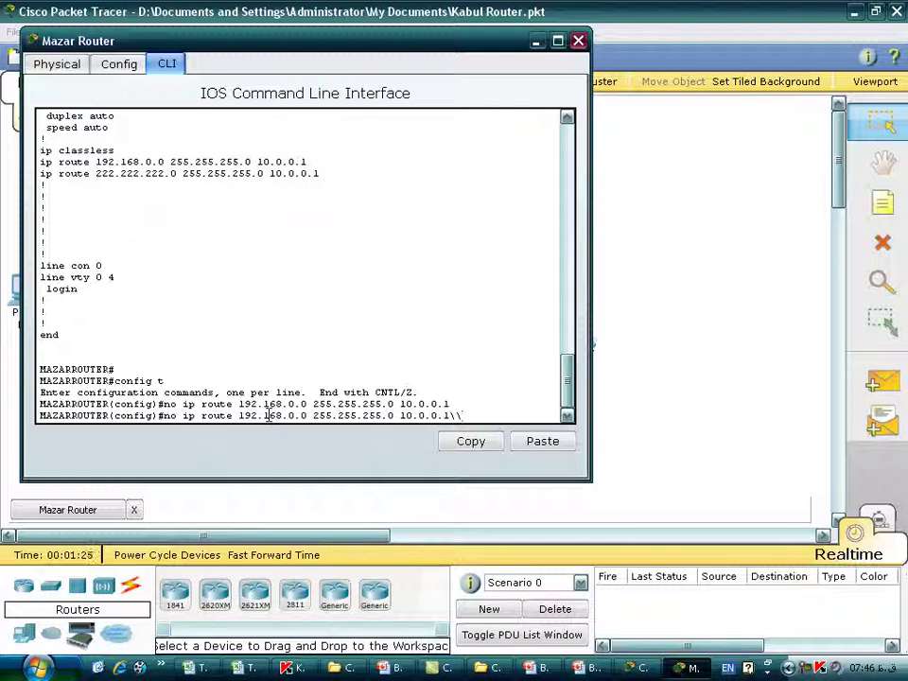
{"action": "key", "text": "BackSpace"}
{"action": "key", "text": "BackSpace"}
{"action": "key", "text": "BackSpace"}
{"action": "key", "text": "BackSpace"}
{"action": "key", "text": "BackSpace"}
{"action": "key", "text": "BackSpace"}
{"action": "key", "text": "BackSpace"}
{"action": "key", "text": "BackSpace"}
{"action": "key", "text": "BackSpace"}
{"action": "key", "text": "BackSpace"}
{"action": "key", "text": "BackSpace"}
{"action": "key", "text": "BackSpace"}
{"action": "key", "text": "BackSpace"}
{"action": "key", "text": "BackSpace"}
{"action": "key", "text": "BackSpace"}
{"action": "key", "text": "BackSpace"}
{"action": "key", "text": "BackSpace"}
{"action": "key", "text": "BackSpace"}
{"action": "key", "text": "BackSpace"}
{"action": "key", "text": "BackSpace"}
{"action": "key", "text": "BackSpace"}
{"action": "key", "text": "BackSpace"}
{"action": "key", "text": "BackSpace"}
{"action": "key", "text": "BackSpace"}
{"action": "key", "text": "BackSpace"}
{"action": "key", "text": "BackSpace"}
{"action": "key", "text": "BackSpace"}
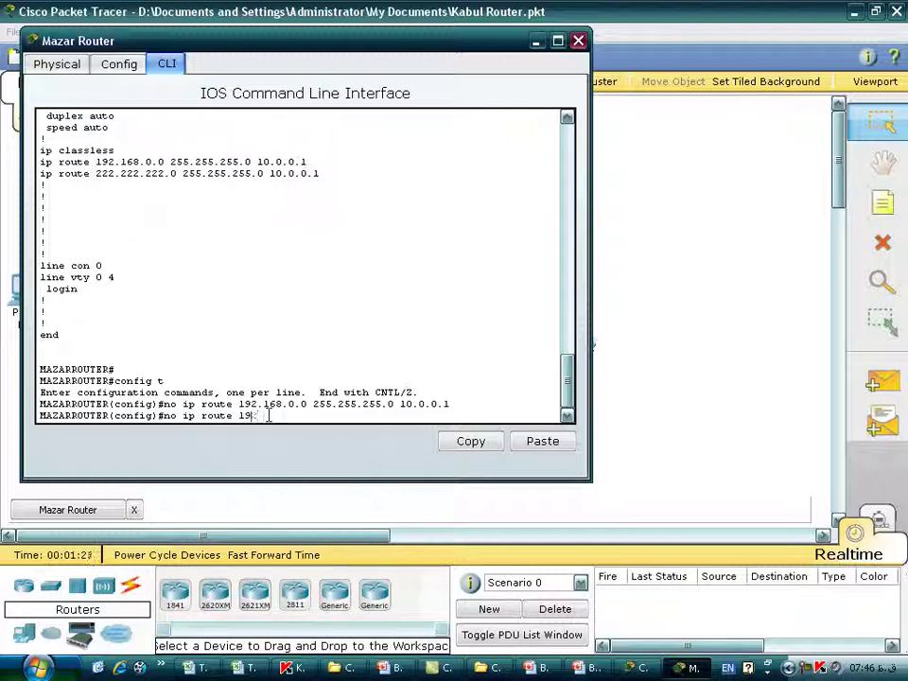
{"action": "type", "text": "222.222.222"}
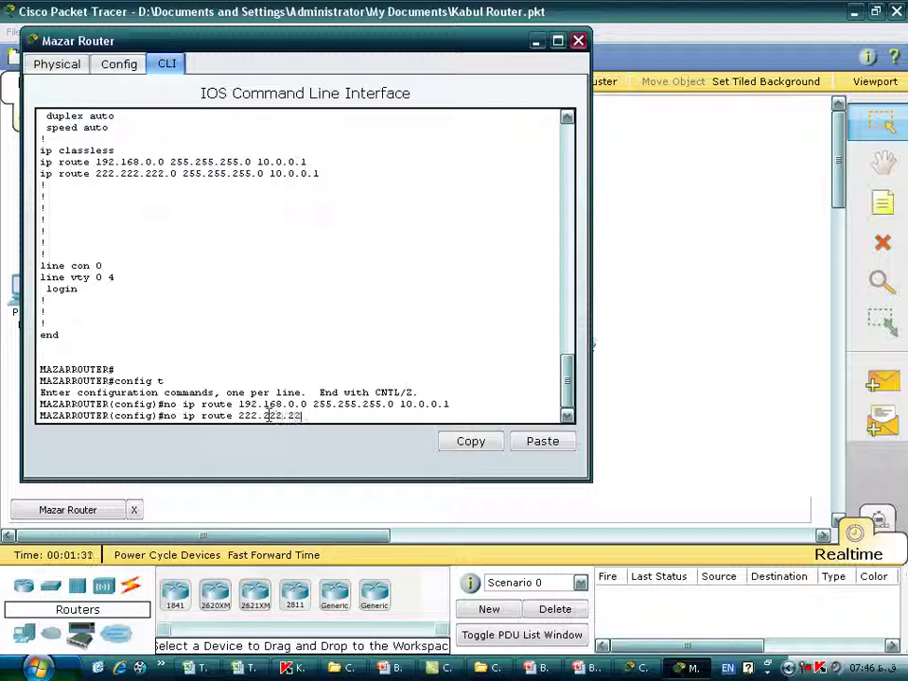
{"action": "type", "text": ".0 255.255.255.0"}
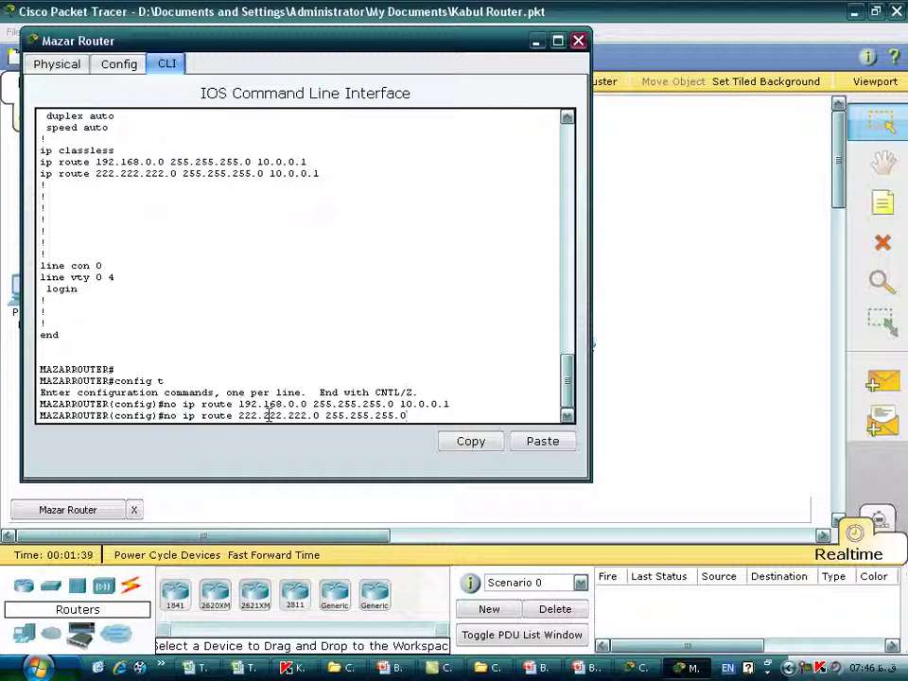
{"action": "type", "text": " 10.0.0.1"}
{"action": "key", "text": "Return"}
{"action": "key", "text": "Return"}
{"action": "key", "text": "Return"}
{"action": "type", "text": "exit"}
{"action": "key", "text": "Return"}
{"action": "key", "text": "Return"}
{"action": "key", "text": "Return"}
{"action": "key", "text": "Return"}
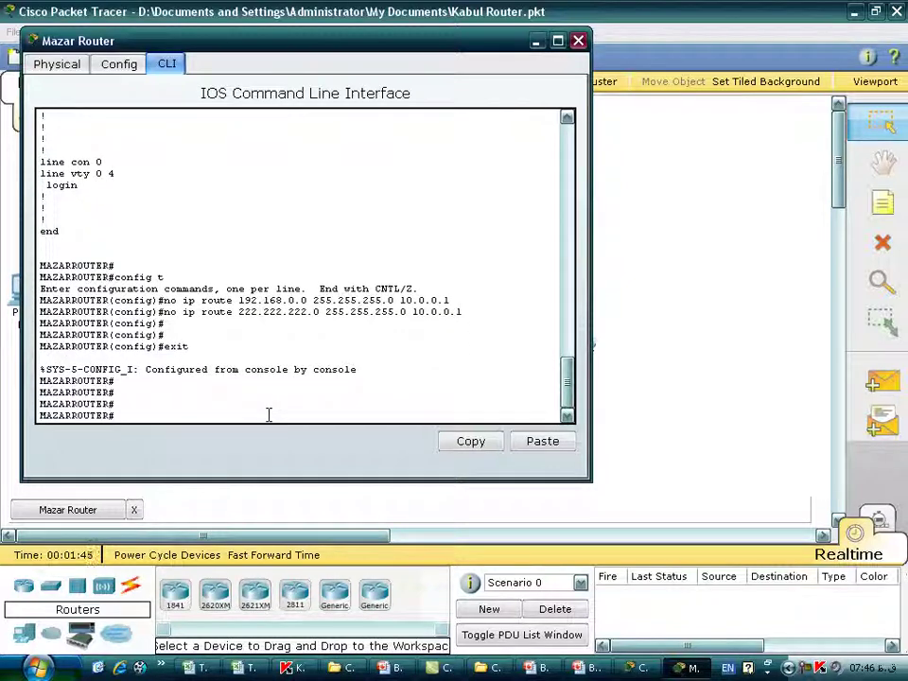
Page through the Mazar Router's running configuration again to check its routes, and minimize its window to return to the topology
{"action": "type", "text": "sh run"}
{"action": "key", "text": "Return"}
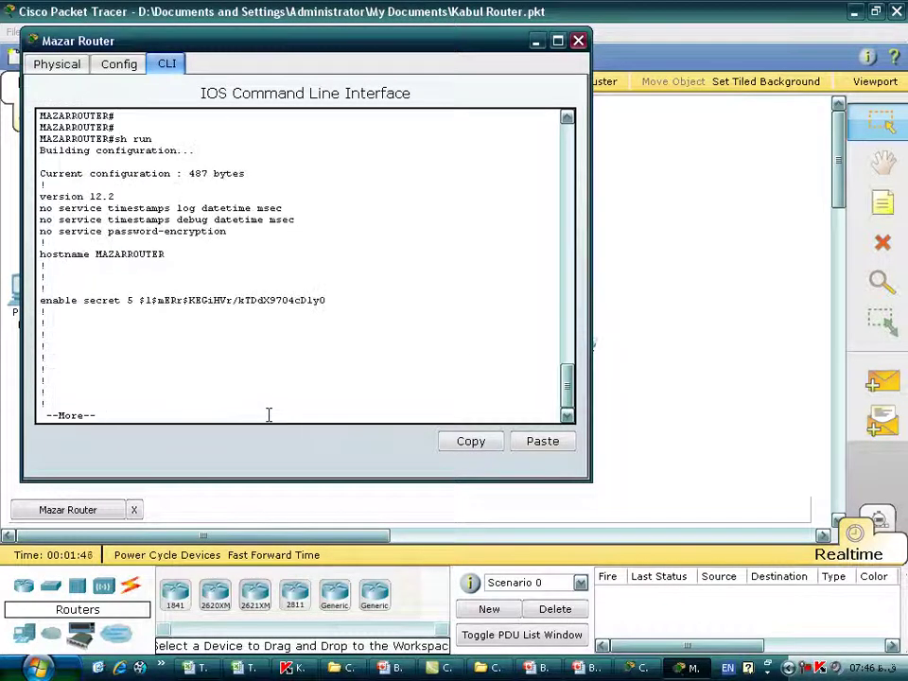
{"action": "key", "text": "space"}
{"action": "key", "text": "Return"}
{"action": "key", "text": "Return"}
{"action": "key", "text": "Return"}
{"action": "key", "text": "Return"}
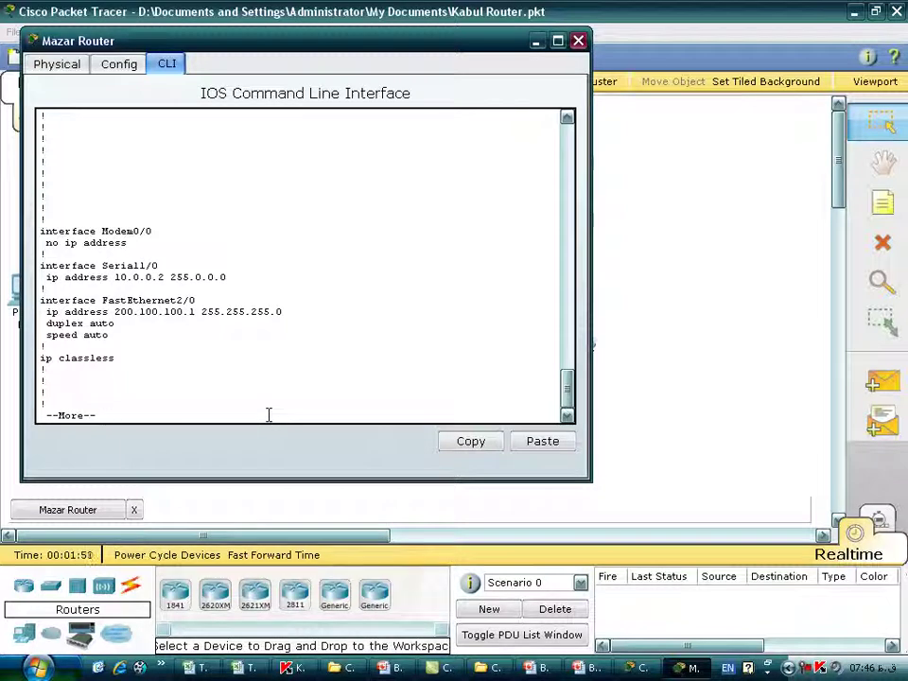
{"action": "key", "text": "Return"}
{"action": "key", "text": "Return"}
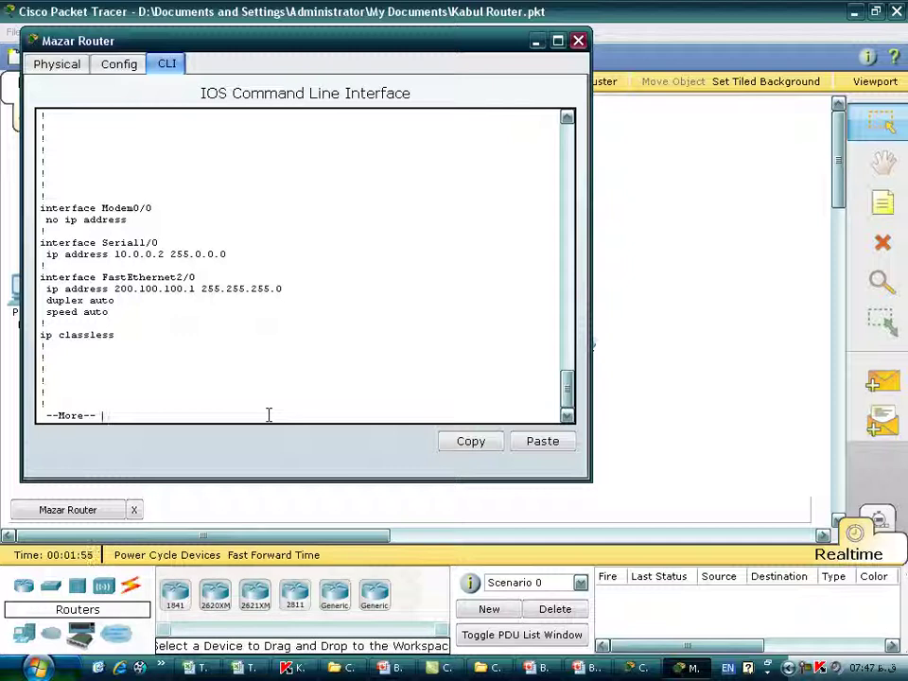
{"action": "key", "text": "Return"}
{"action": "key", "text": "Return"}
{"action": "key", "text": "Return"}
{"action": "key", "text": "Return"}
{"action": "key", "text": "Return"}
{"action": "key", "text": "Return"}
{"action": "key", "text": "Return"}
{"action": "key", "text": "Return"}
{"action": "key", "text": "Return"}
{"action": "key", "text": "Return"}
{"action": "key", "text": "Return"}
{"action": "key", "text": "Return"}
{"action": "key", "text": "Return"}
{"action": "key", "text": "Return"}
{"action": "key", "text": "Return"}
{"action": "key", "text": "Return"}
{"action": "key", "text": "Return"}
{"action": "key", "text": "Return"}
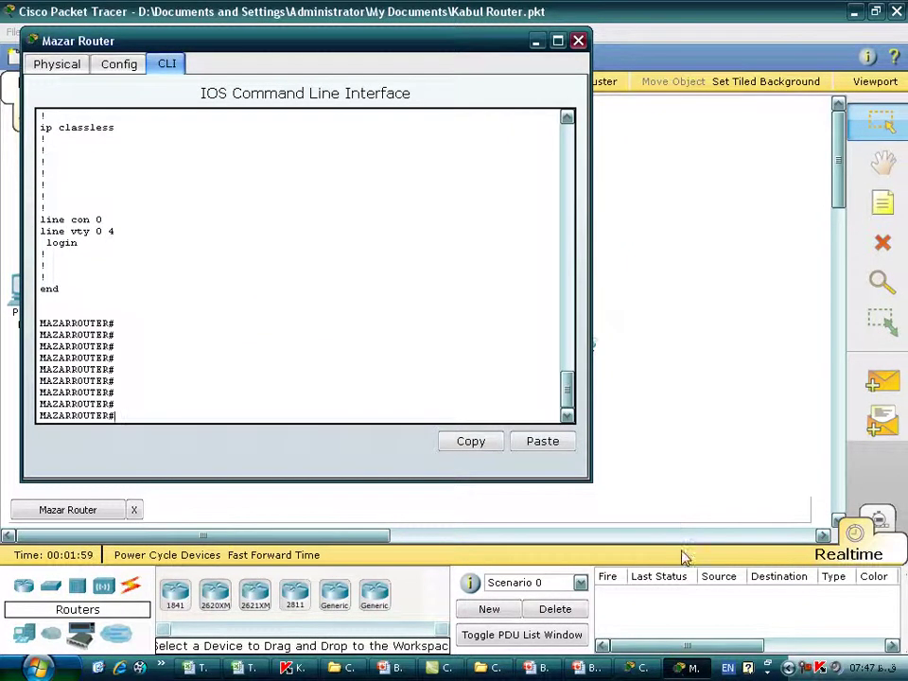
{"action": "left_click", "coordinate": [690, 667]}
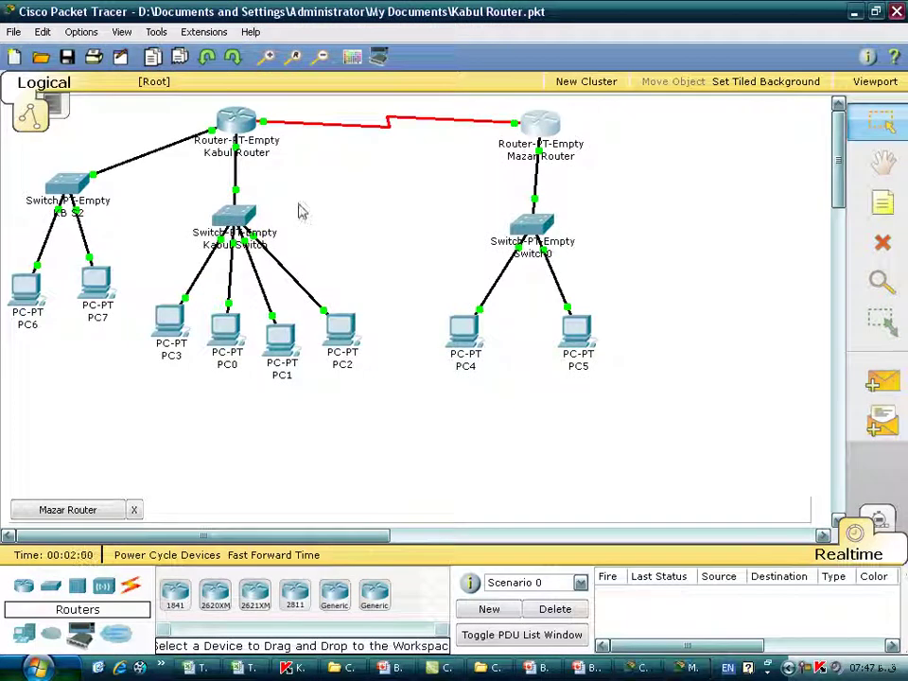
{"action": "left_click", "coordinate": [235, 121]}
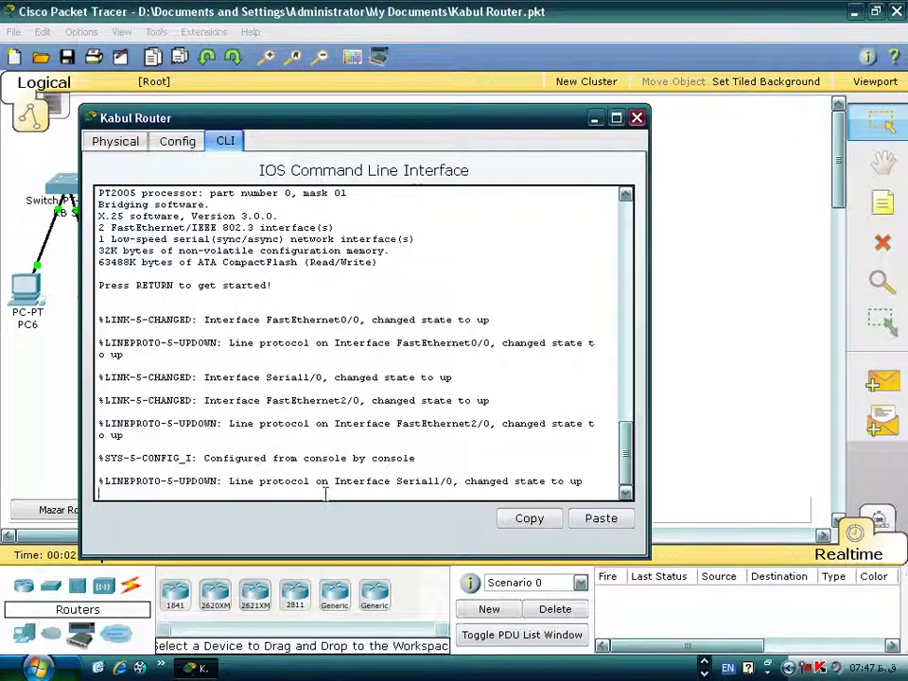
{"action": "key", "text": "Return"}
{"action": "key", "text": "Return"}
{"action": "type", "text": "eb"}
{"action": "key", "text": "Return"}
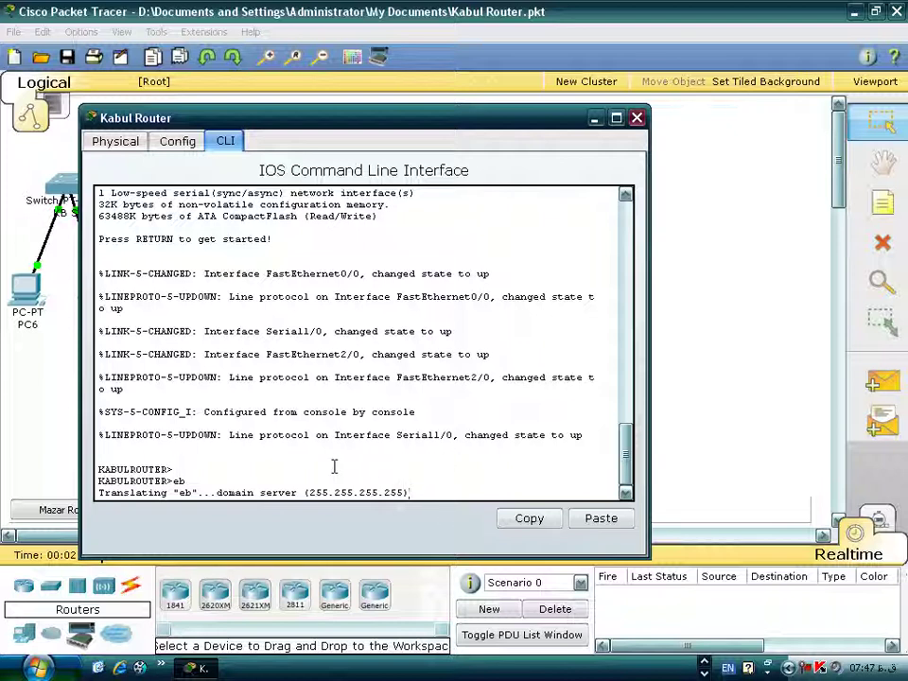
Power-cycle the Kabul Router at its physical power switch and minimize its window
{"action": "left_click", "coordinate": [112, 141]}
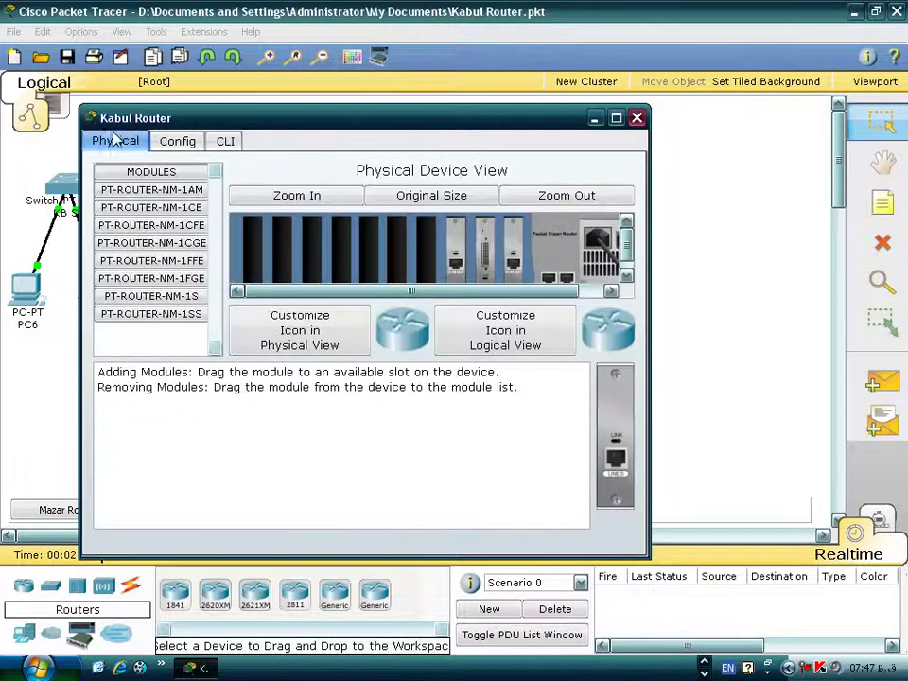
{"action": "left_click", "coordinate": [611, 290]}
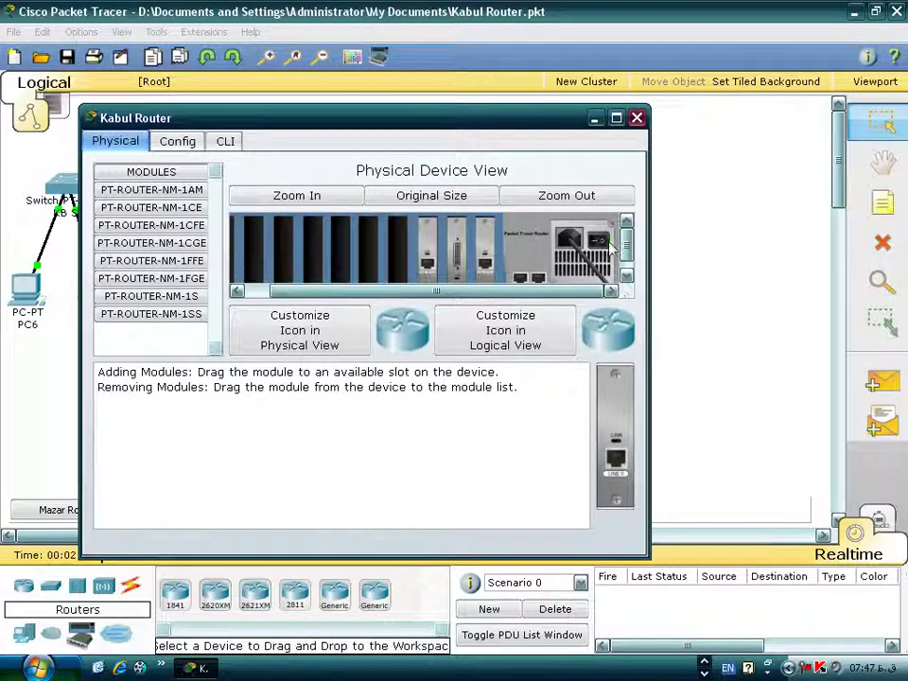
{"action": "left_click", "coordinate": [605, 244]}
{"action": "left_click", "coordinate": [594, 119]}
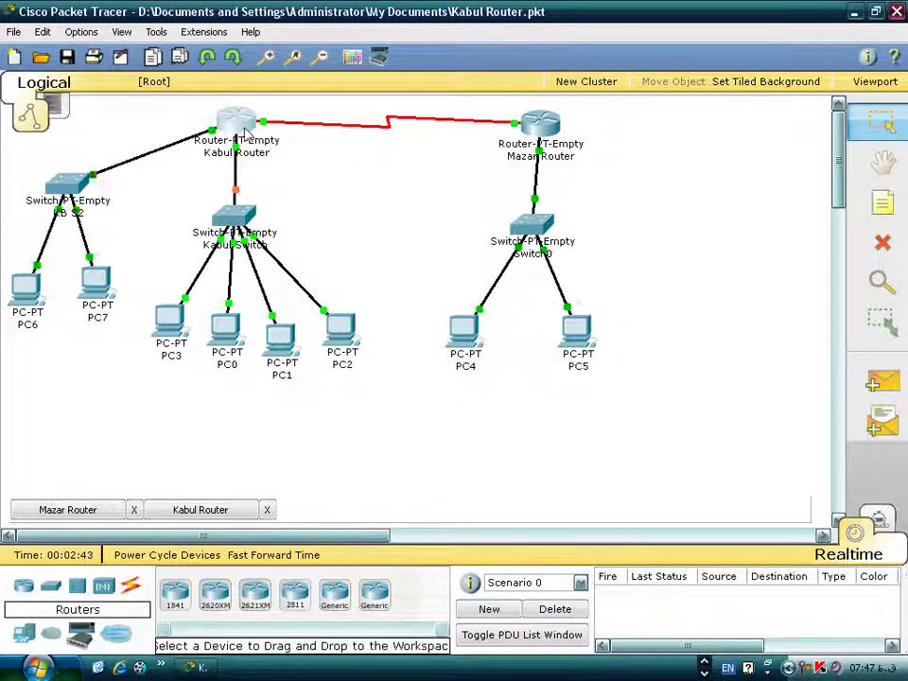
Open the Kabul Router's command line and enter privileged mode with en and the enable password
{"action": "left_click", "coordinate": [248, 137]}
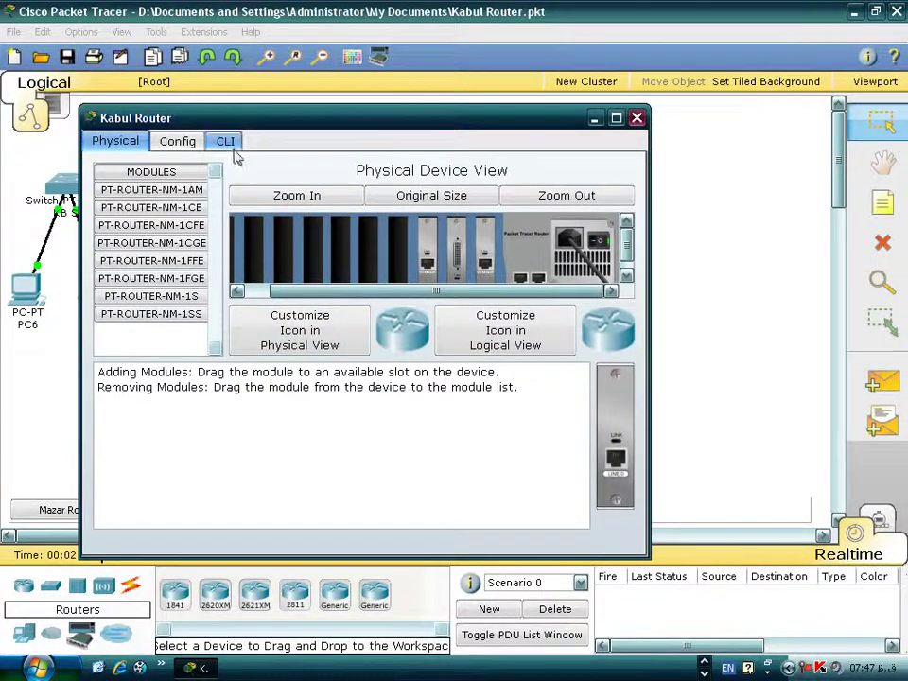
{"action": "left_click", "coordinate": [226, 140]}
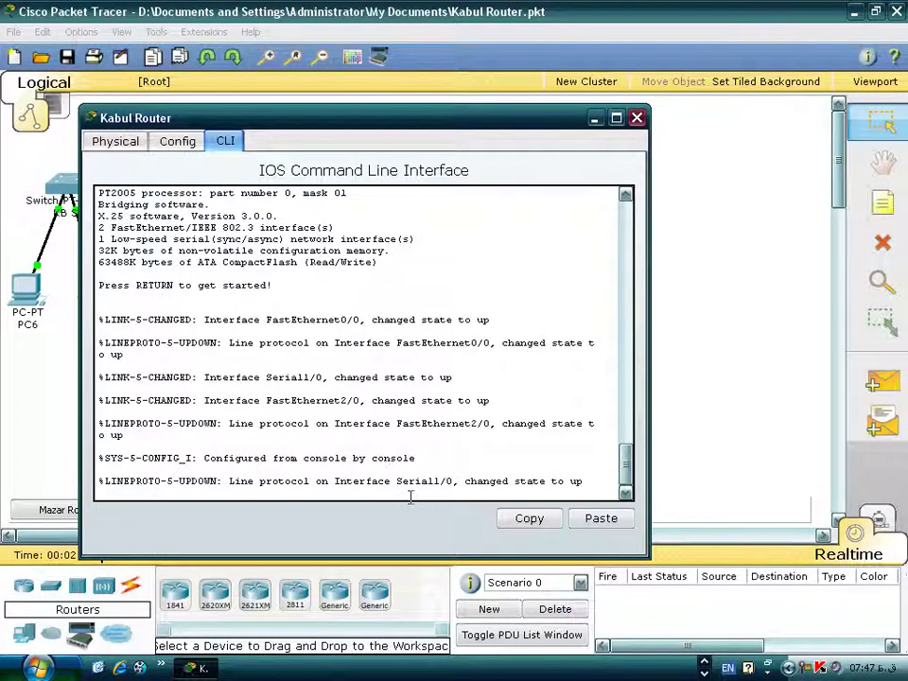
{"action": "key", "text": "Return"}
{"action": "type", "text": "en"}
{"action": "key", "text": "Return"}
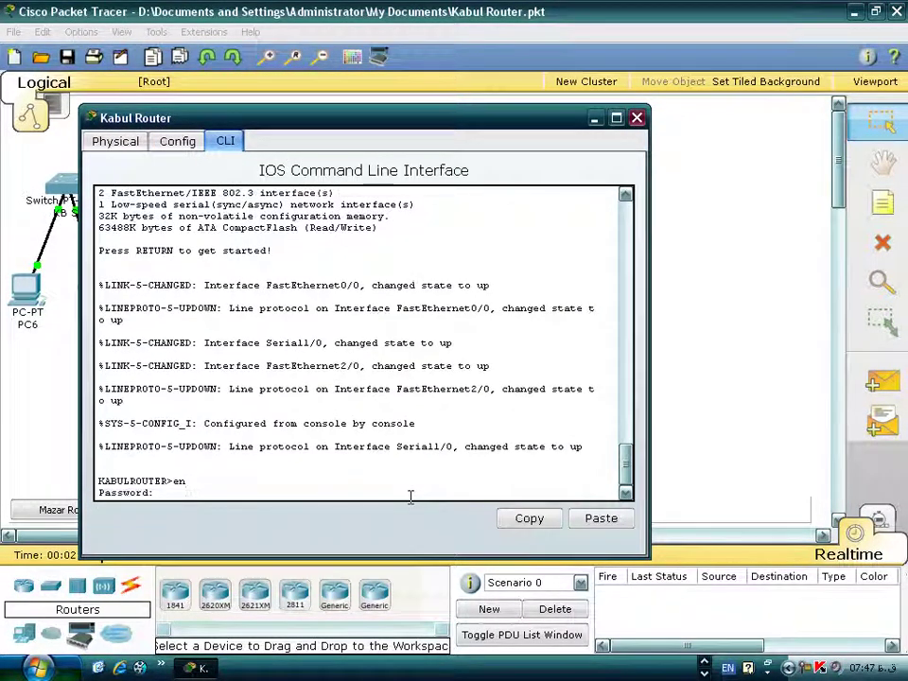
{"action": "key", "text": "Return"}
{"action": "key", "text": "Return"}
{"action": "key", "text": "Return"}
{"action": "key", "text": "Return"}
Display the Kabul Router's running configuration with sh run and page to its end to examine its static routes
{"action": "type", "text": "sh runn"}
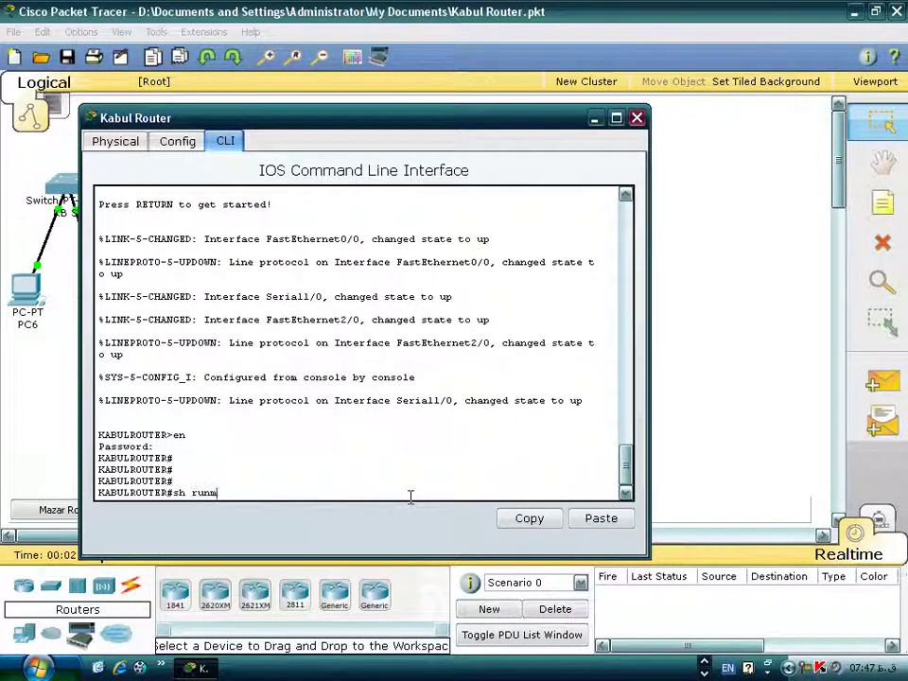
{"action": "key", "text": "Return"}
{"action": "key", "text": "space"}
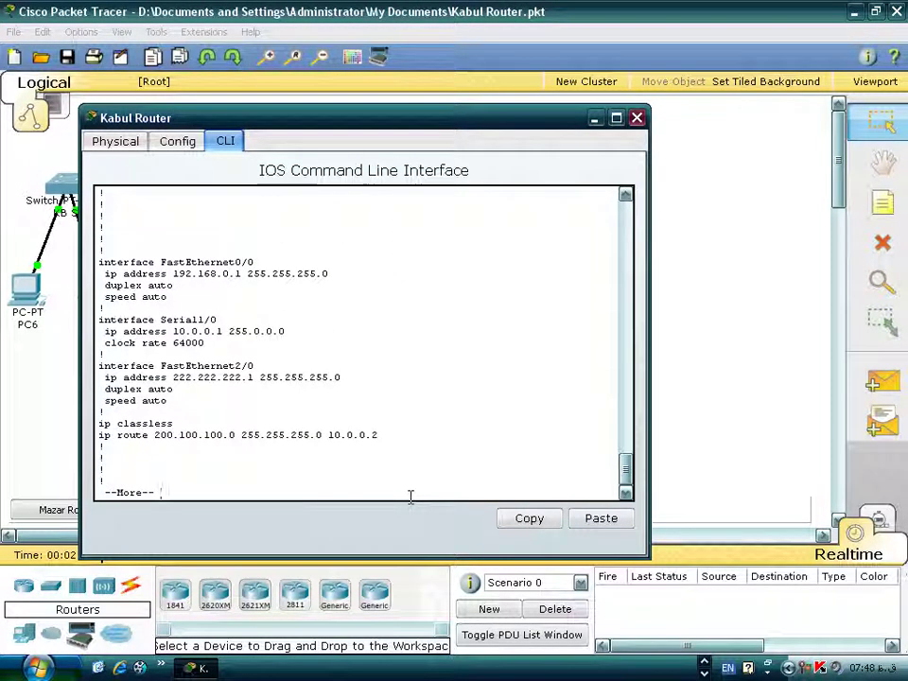
{"action": "key", "text": "Return"}
{"action": "key", "text": "Return"}
{"action": "key", "text": "Return"}
{"action": "key", "text": "Return"}
{"action": "key", "text": "Return"}
{"action": "key", "text": "Return"}
{"action": "key", "text": "Return"}
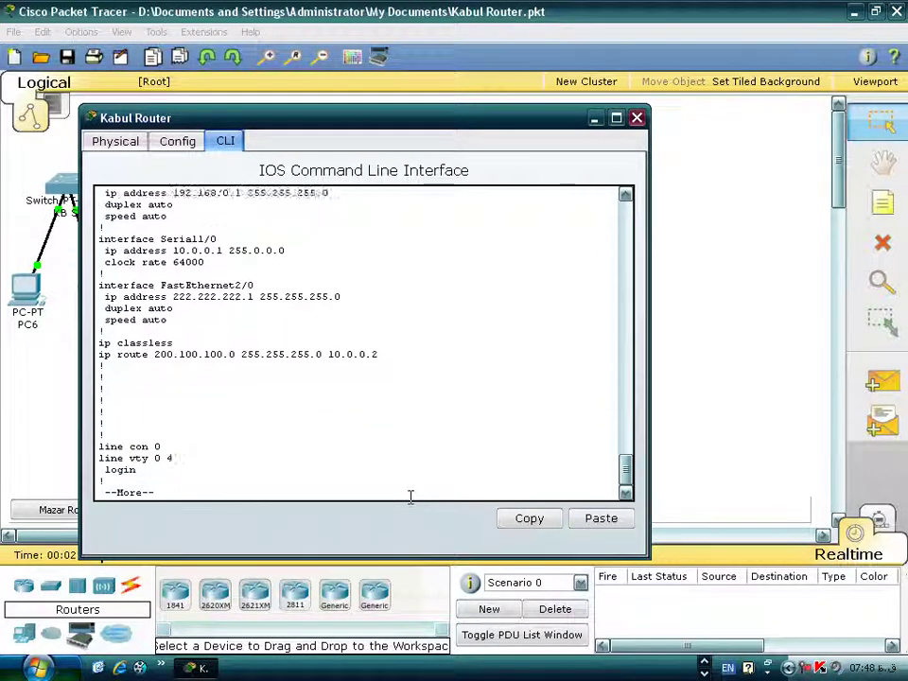
{"action": "key", "text": "space"}
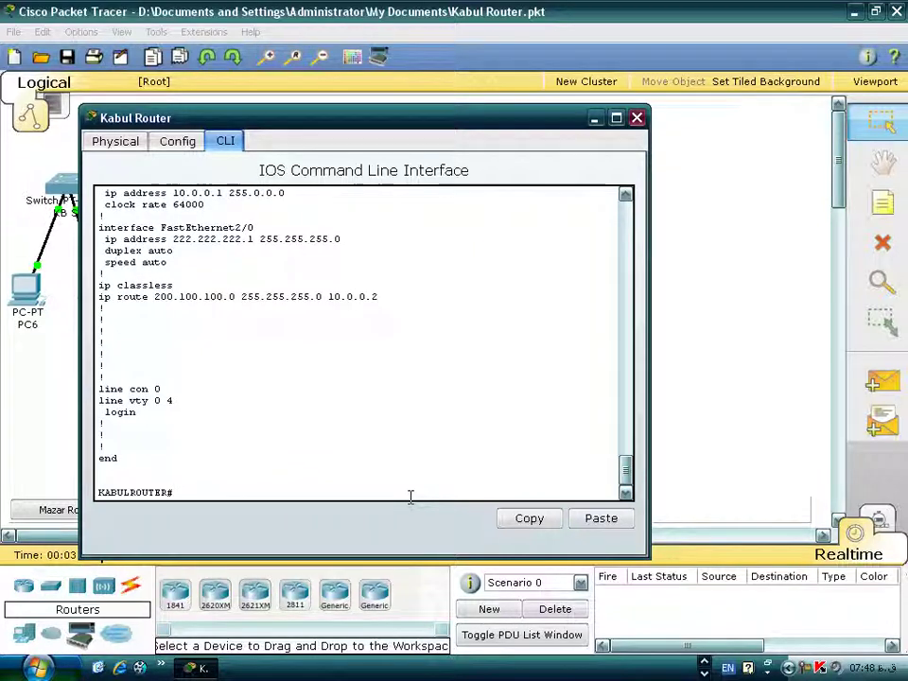
Enter global configuration mode on the Kabul Router and remove the static route 200.100.100.0 255.255.255.0 via 10.0.0.2
{"action": "type", "text": "config t"}
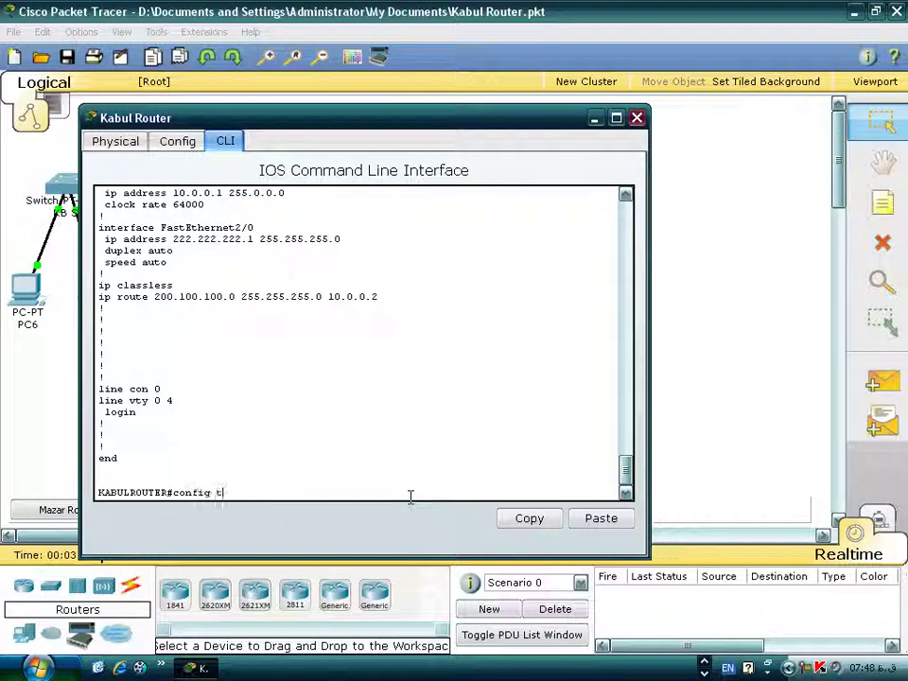
{"action": "key", "text": "Return"}
{"action": "type", "text": "no ip route "}
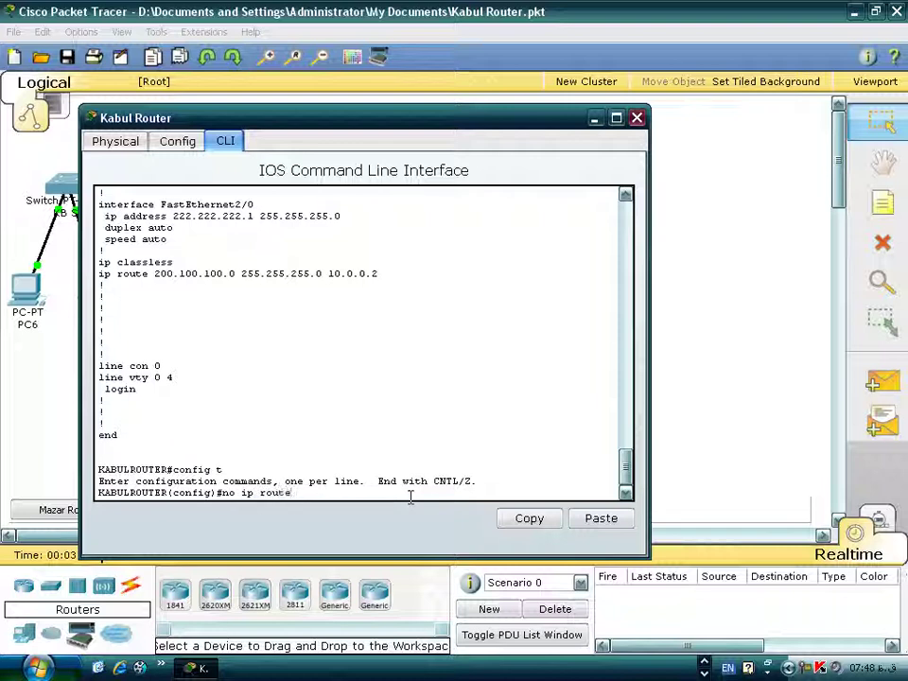
{"action": "type", "text": "200.100.100.0 2"}
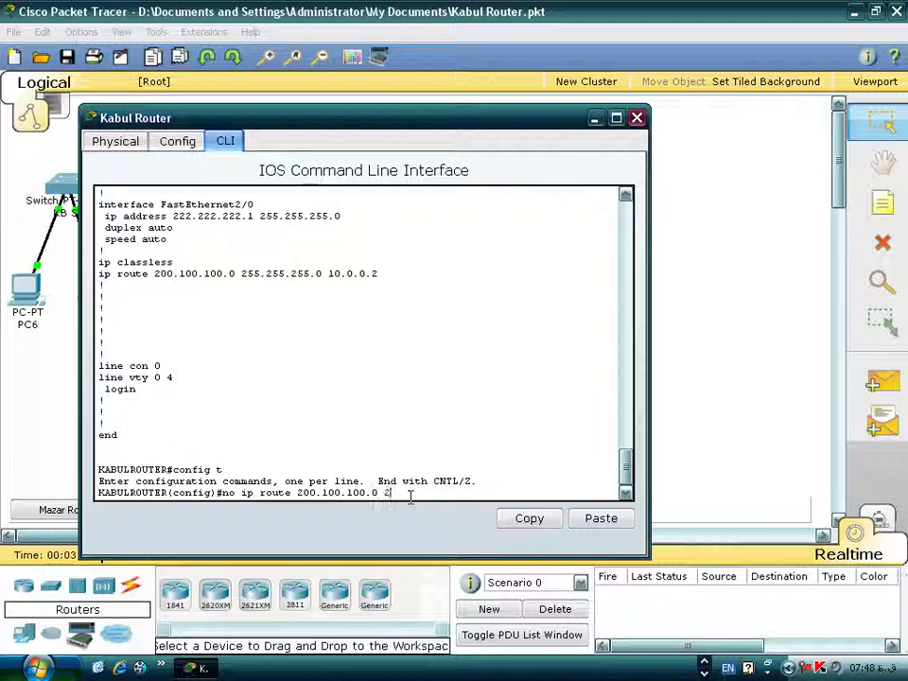
{"action": "type", "text": "55.255.255.0 10.0.0."}
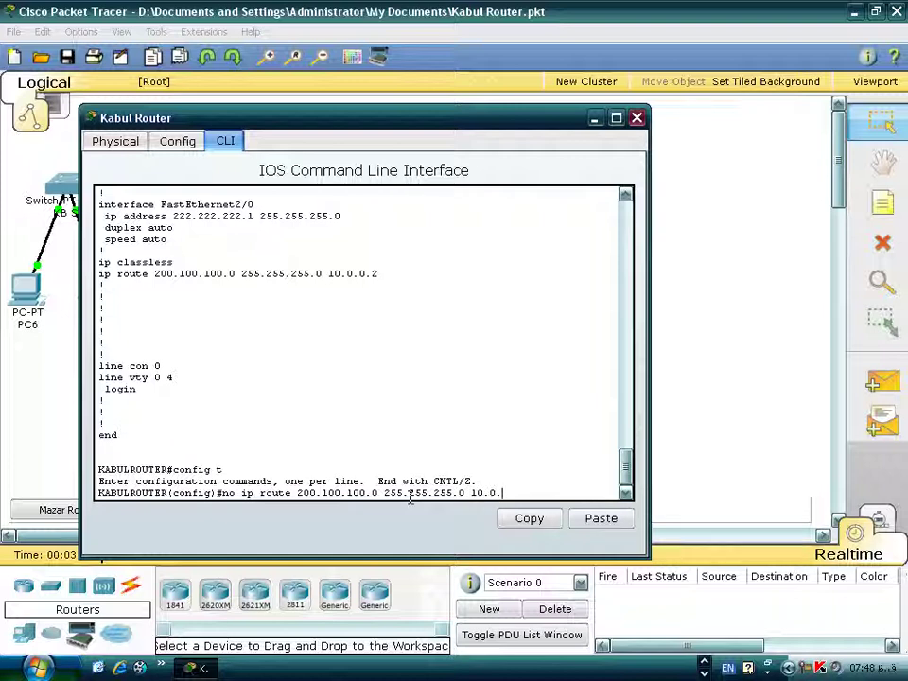
{"action": "key", "text": "Return"}
Exit configuration and privileged modes on the Kabul Router and minimize its window to return to the topology
{"action": "type", "text": "exit"}
{"action": "key", "text": "Return"}
{"action": "key", "text": "Return"}
{"action": "key", "text": "Return"}
{"action": "key", "text": "Return"}
{"action": "type", "text": "exit"}
{"action": "key", "text": "Return"}
{"action": "key", "text": "Return"}
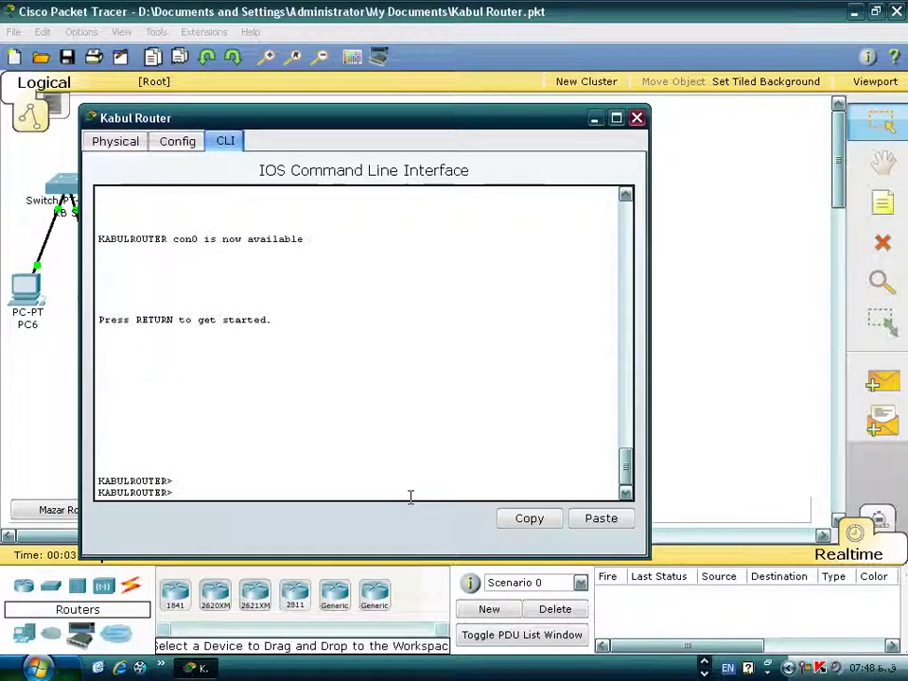
{"action": "left_click", "coordinate": [594, 119]}
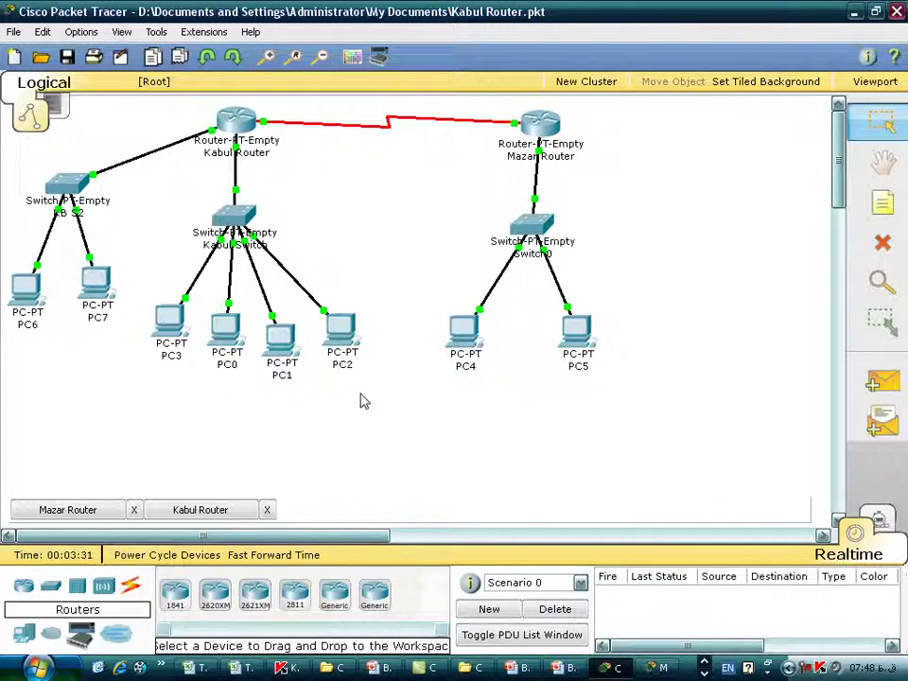
Test connectivity from PC3 to PC4 by pinging 200.100.100.2 in PC3's Command Prompt, and close the PC3 window
{"action": "mouse_move", "coordinate": [170, 336]}
{"action": "mouse_move", "coordinate": [471, 337]}
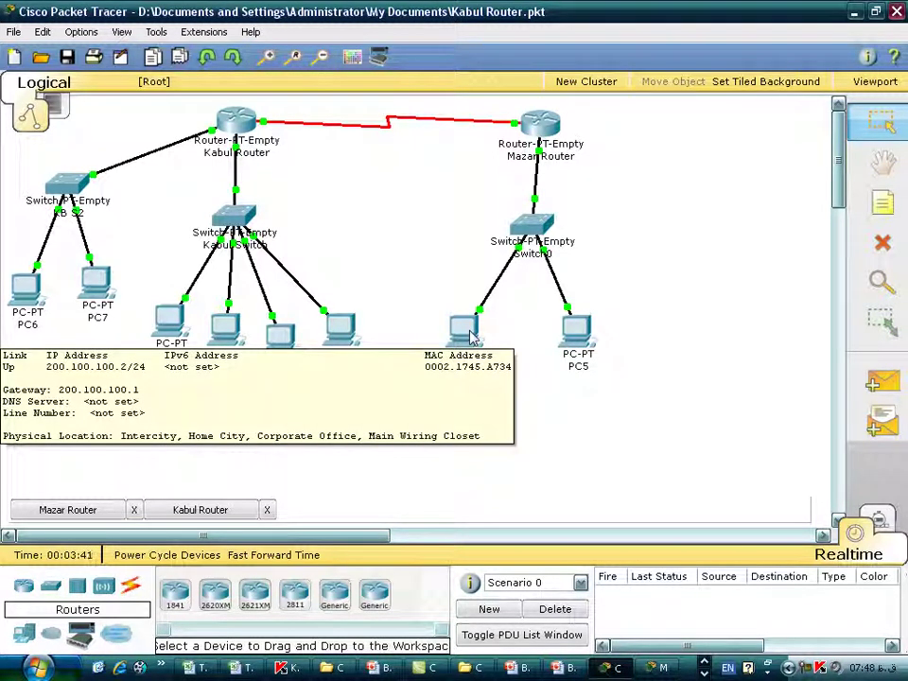
{"action": "left_click", "coordinate": [167, 315]}
{"action": "left_click", "coordinate": [200, 74]}
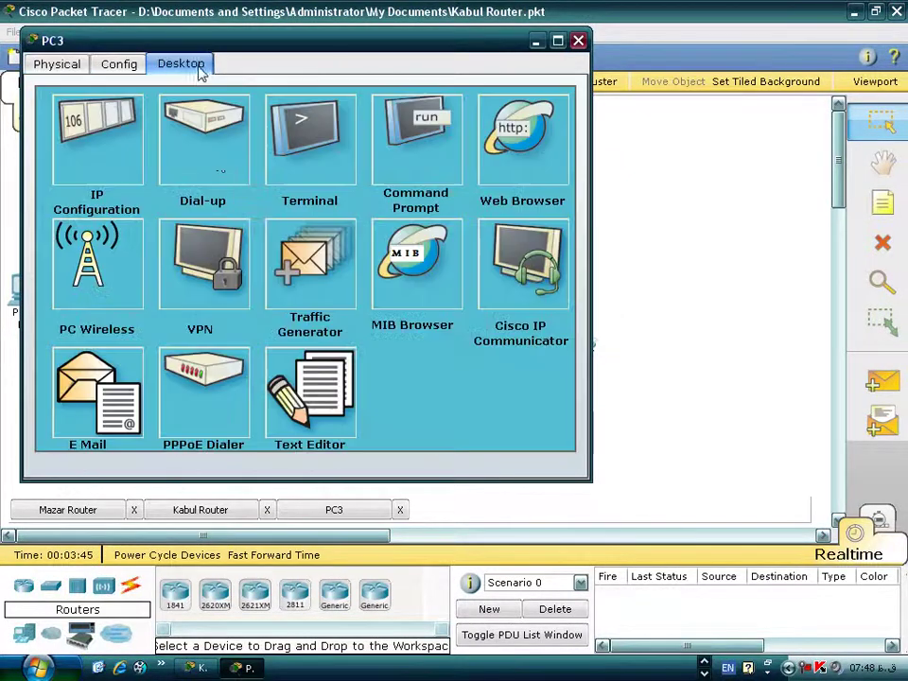
{"action": "left_click", "coordinate": [419, 140]}
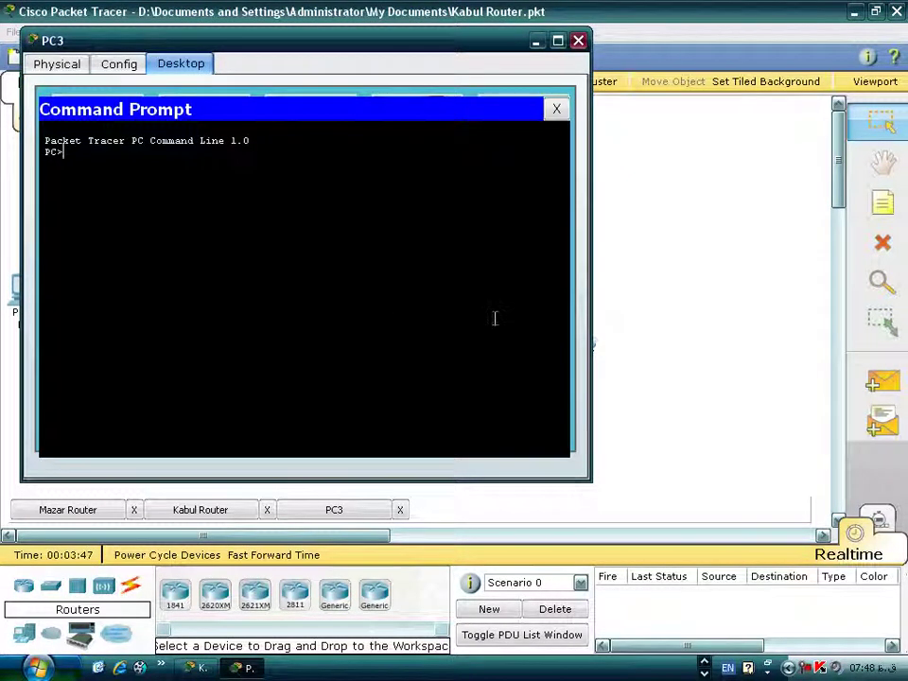
{"action": "type", "text": "ping 200.100.100.2"}
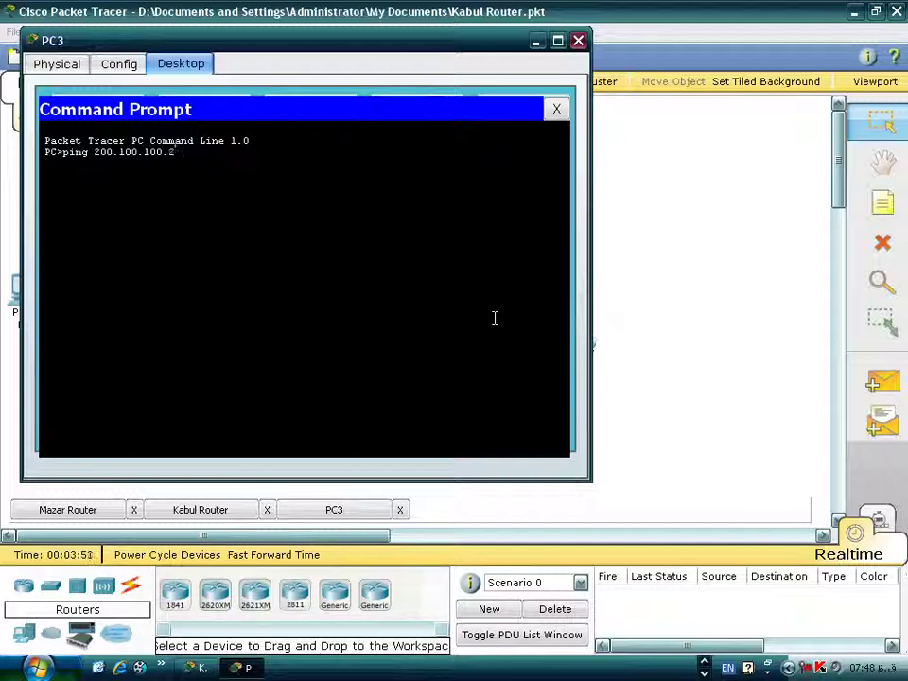
{"action": "key", "text": "Return"}
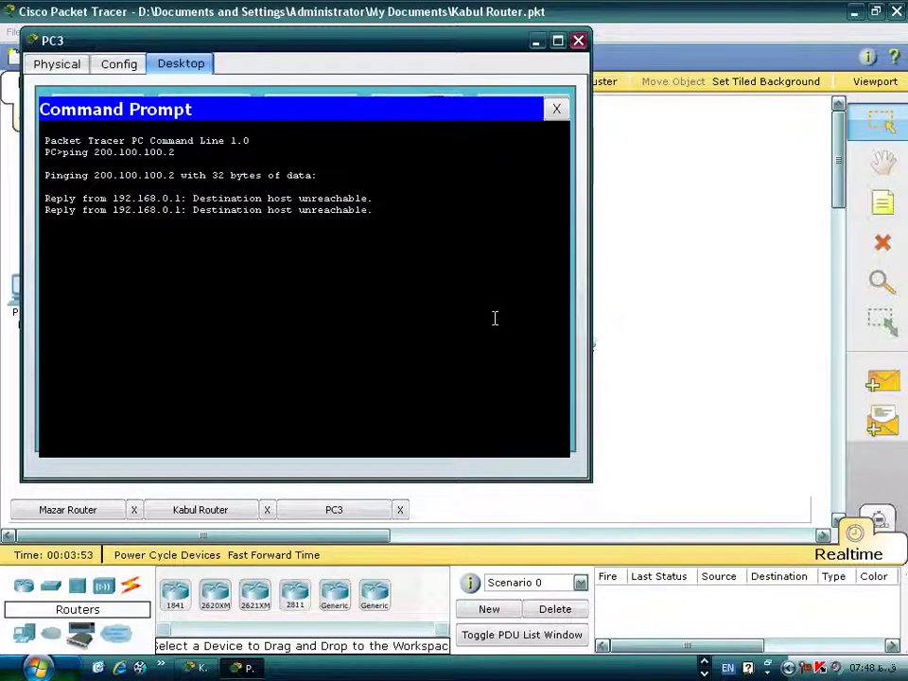
{"action": "left_click", "coordinate": [557, 108]}
{"action": "left_click", "coordinate": [578, 40]}
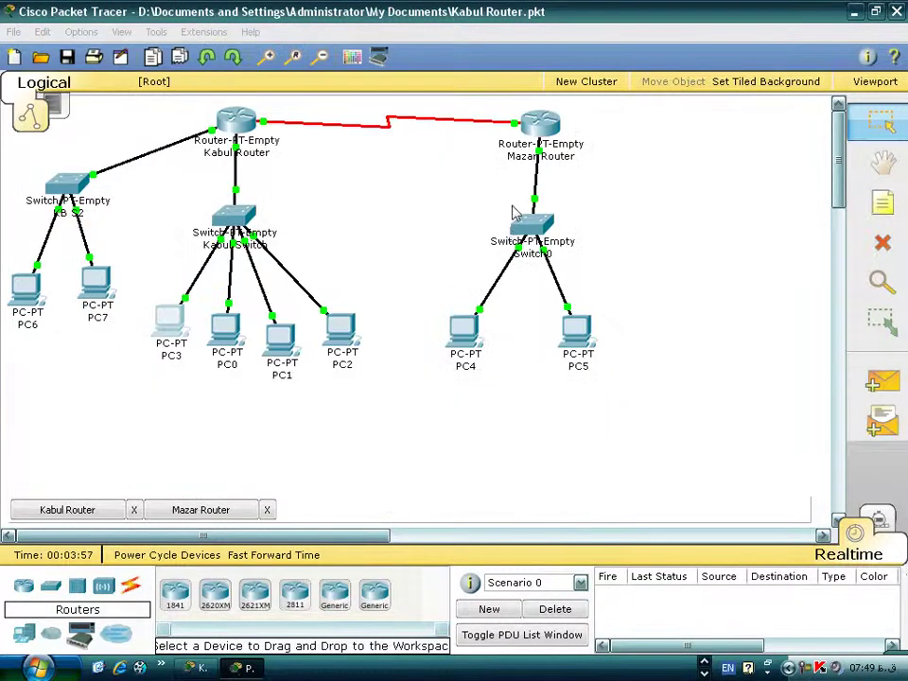
Test connectivity from PC4 to the Kabul network by pinging 192.168.0.5 in its Command Prompt, and close the PC4 window
{"action": "left_click", "coordinate": [463, 359]}
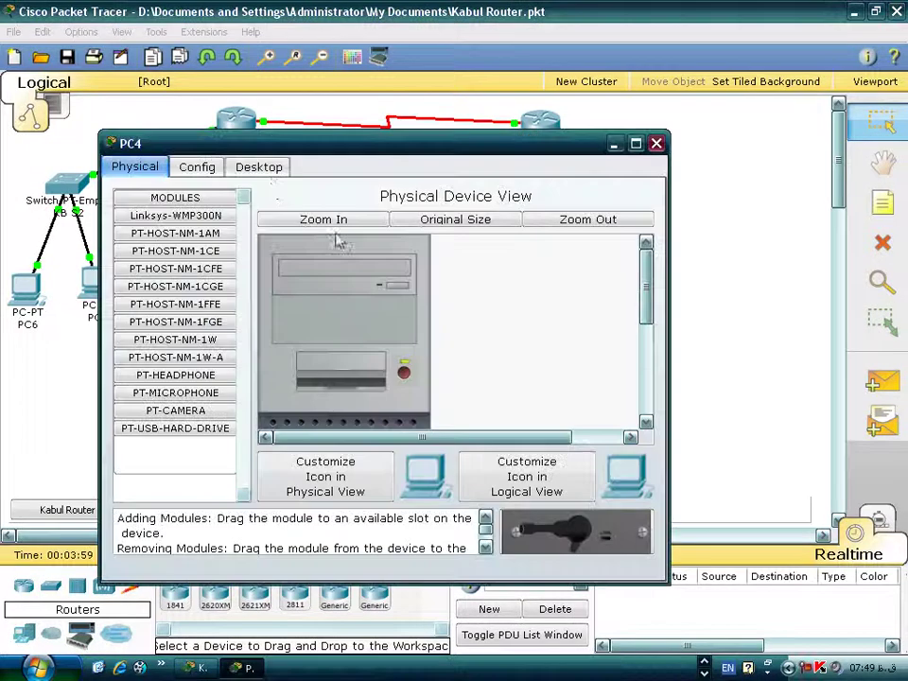
{"action": "left_click", "coordinate": [260, 168]}
{"action": "left_click", "coordinate": [448, 276]}
{"action": "type", "text": "192.168"}
{"action": "key", "text": "BackSpace"}
{"action": "key", "text": "BackSpace"}
{"action": "key", "text": "BackSpace"}
{"action": "key", "text": "BackSpace"}
{"action": "key", "text": "BackSpace"}
{"action": "key", "text": "BackSpace"}
{"action": "key", "text": "BackSpace"}
{"action": "type", "text": "ping"}
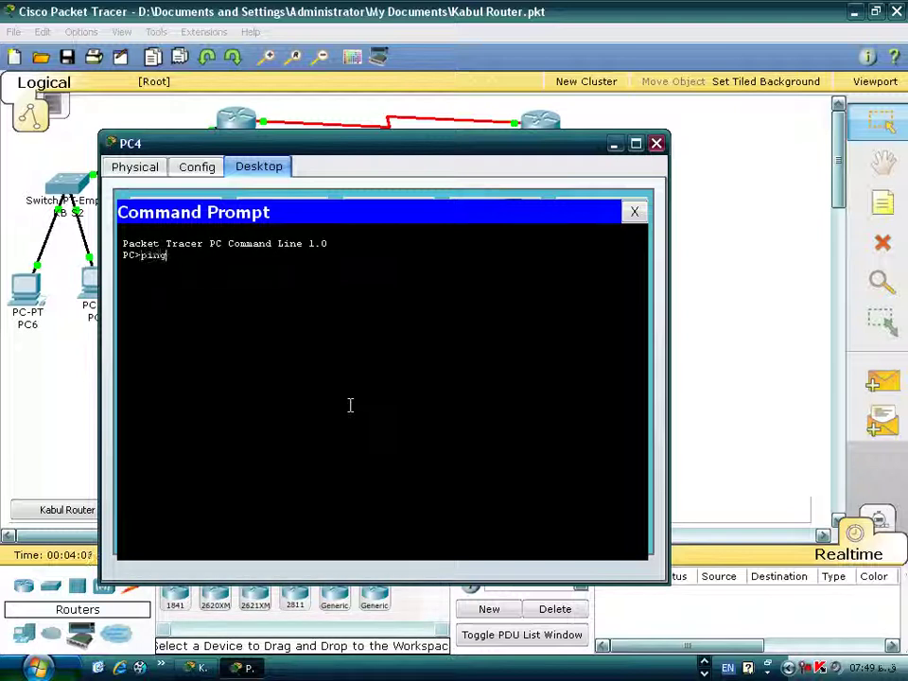
{"action": "type", "text": " 192.168.0.5"}
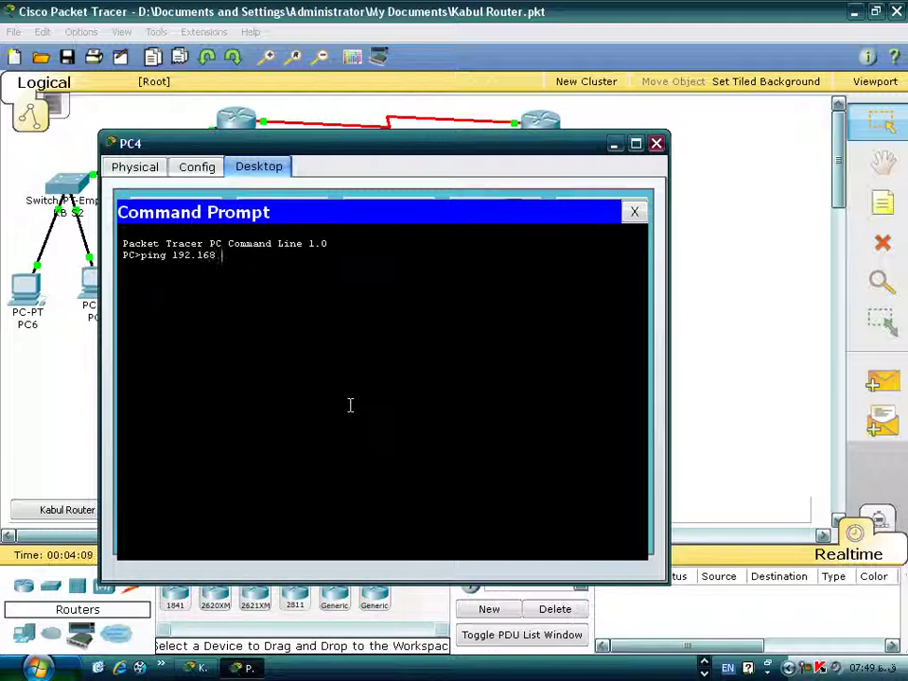
{"action": "key", "text": "Return"}
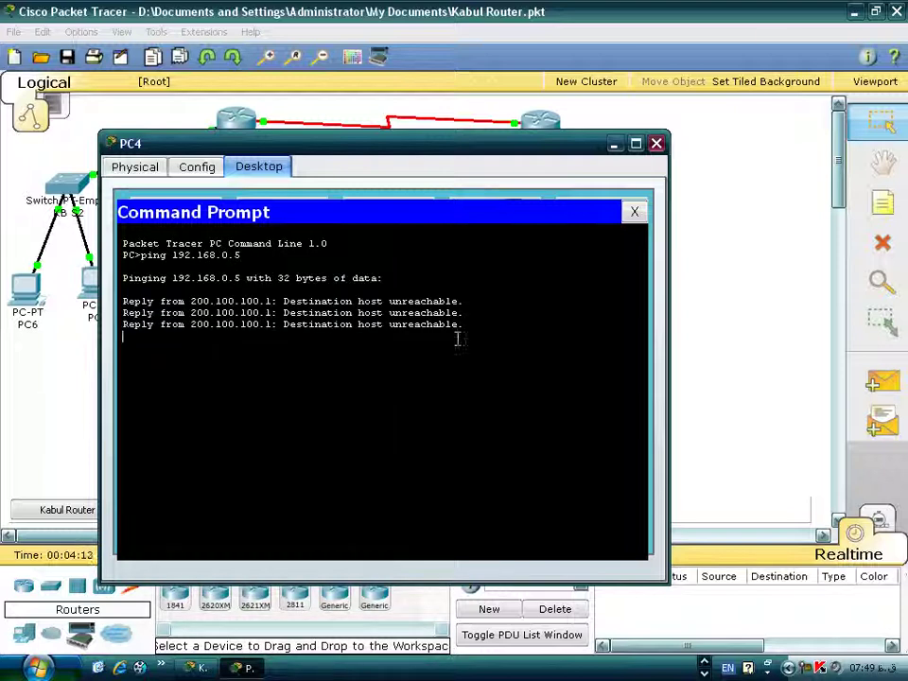
{"action": "left_click", "coordinate": [634, 213]}
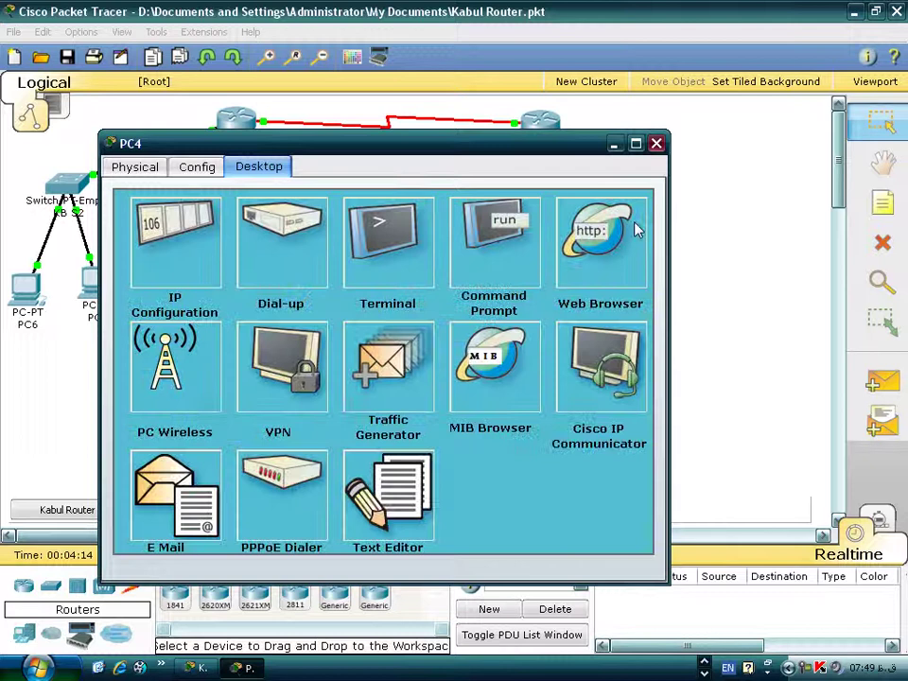
{"action": "left_click", "coordinate": [656, 143]}
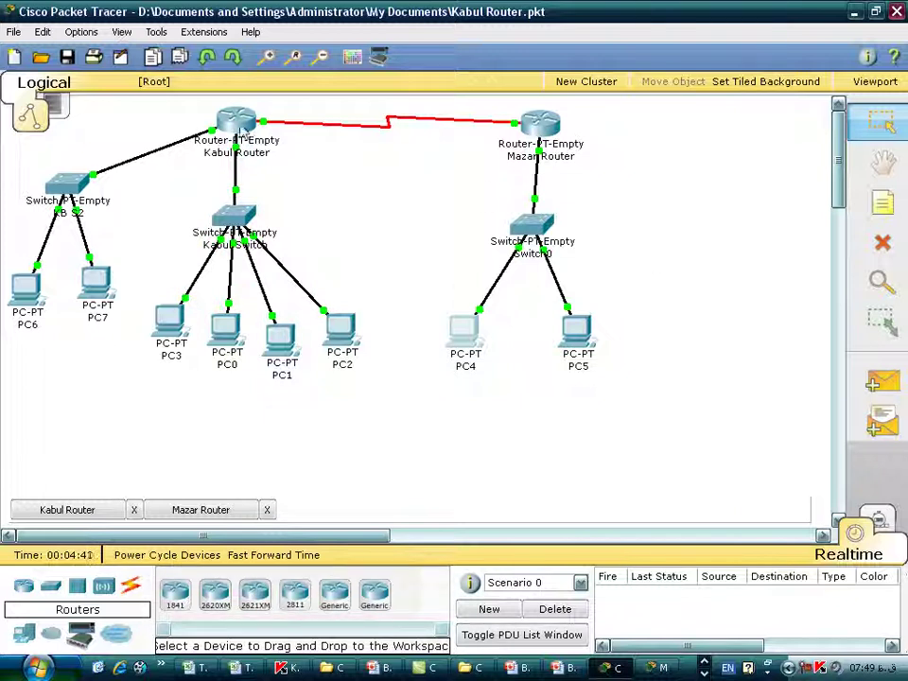
Reopen the Kabul Router's command line and enter privileged mode using en and the enable password
{"action": "left_click", "coordinate": [239, 129]}
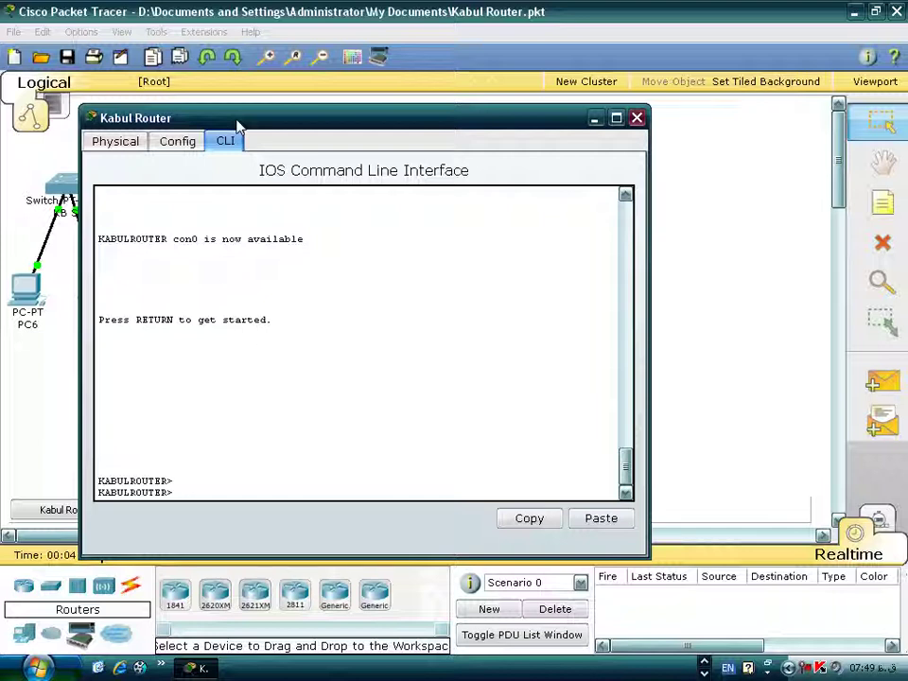
{"action": "left_click", "coordinate": [294, 469]}
{"action": "type", "text": "en"}
{"action": "key", "text": "Return"}
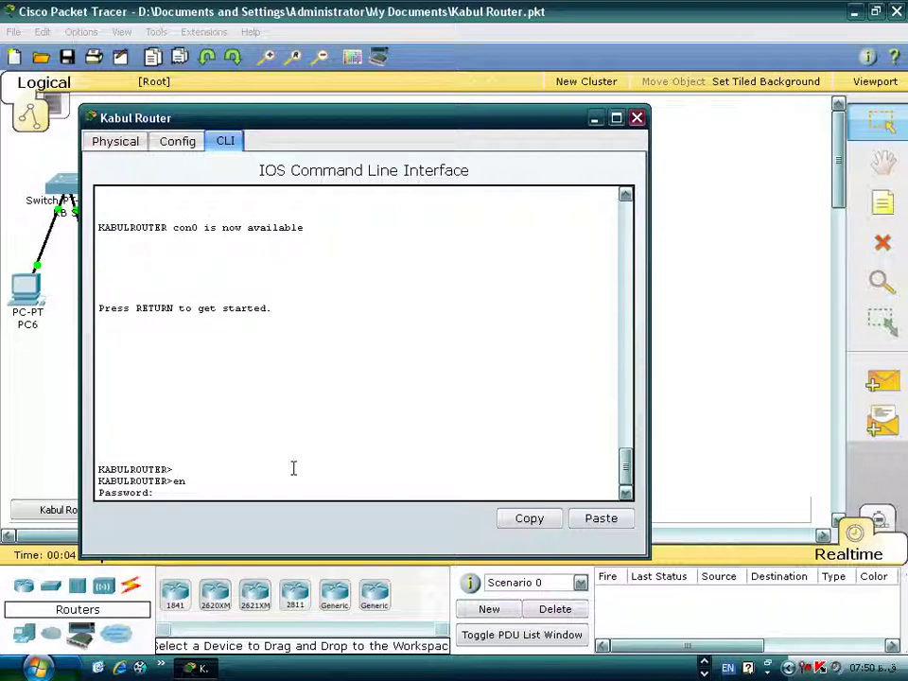
{"action": "key", "text": "Return"}
{"action": "key", "text": "Return"}
{"action": "key", "text": "Return"}
Display the Kabul Router's running configuration with sh run and page through it to the end
{"action": "type", "text": "sh run"}
{"action": "key", "text": "Return"}
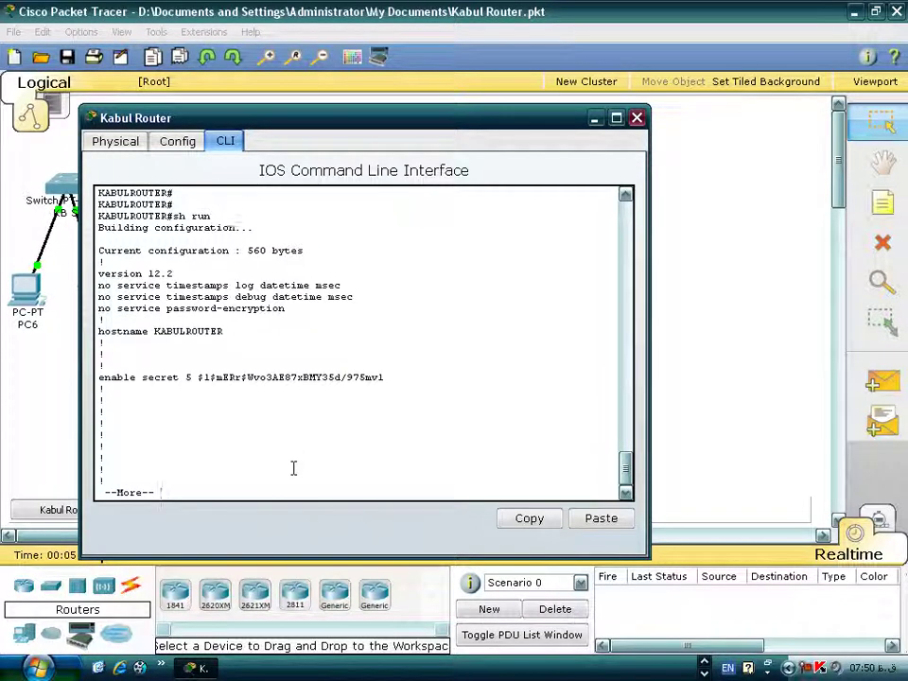
{"action": "key", "text": "Return"}
{"action": "key", "text": "Return"}
{"action": "key", "text": "Return"}
{"action": "key", "text": "Return"}
{"action": "key", "text": "Return"}
{"action": "key", "text": "Return"}
{"action": "key", "text": "Return"}
{"action": "key", "text": "Return"}
{"action": "key", "text": "Return"}
{"action": "key", "text": "Return"}
{"action": "key", "text": "Return"}
{"action": "key", "text": "Return"}
{"action": "key", "text": "Return"}
{"action": "key", "text": "Return"}
{"action": "key", "text": "Return"}
{"action": "key", "text": "Return"}
{"action": "key", "text": "Return"}
{"action": "key", "text": "Return"}
{"action": "key", "text": "Return"}
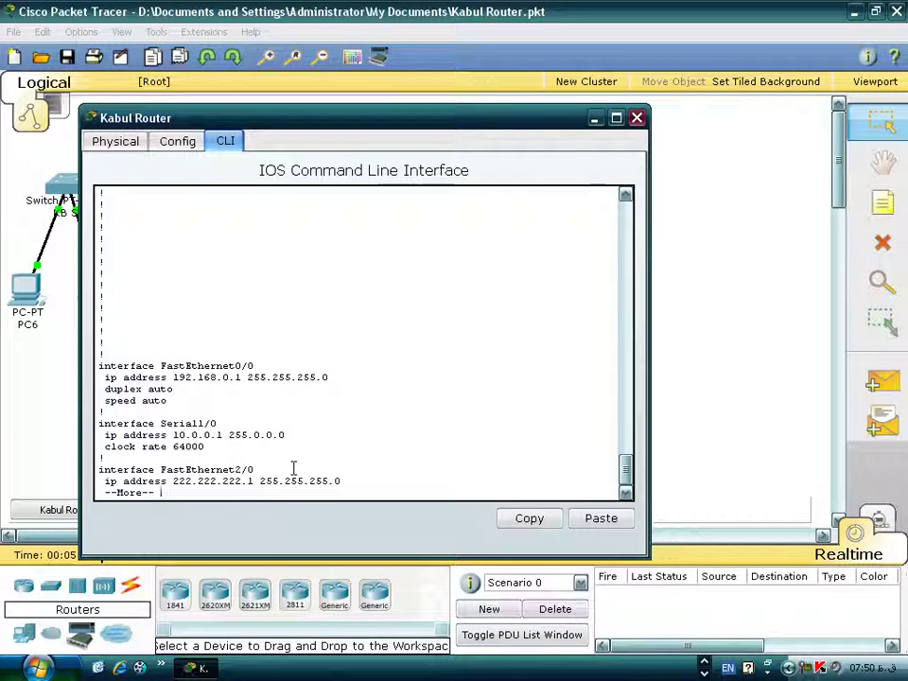
{"action": "key", "text": "Return"}
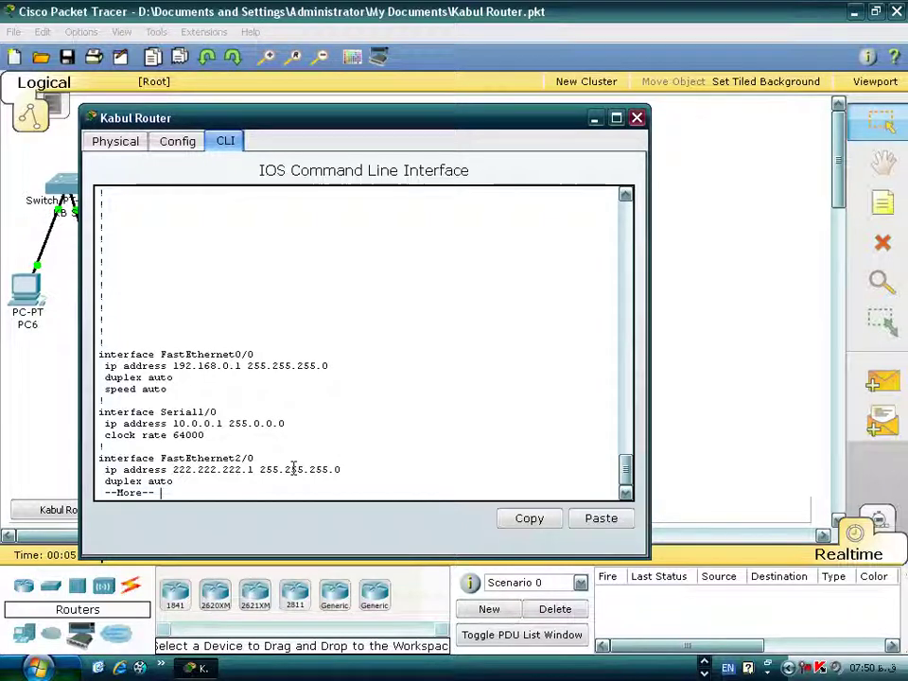
{"action": "key", "text": "Return"}
{"action": "key", "text": "Return"}
{"action": "key", "text": "Return"}
{"action": "key", "text": "Return"}
{"action": "key", "text": "Return"}
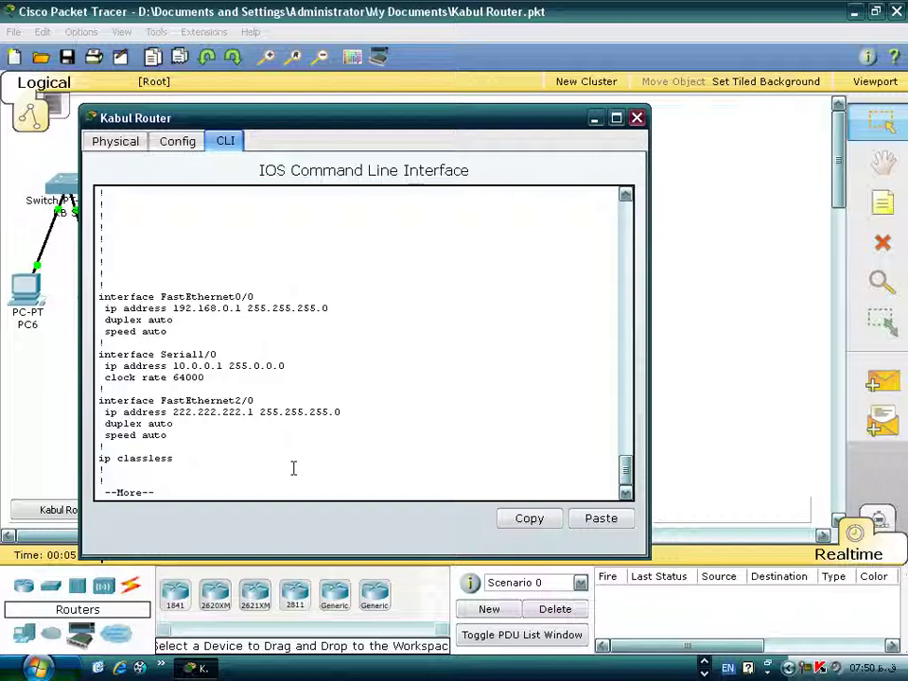
{"action": "key", "text": "Return"}
{"action": "key", "text": "Return"}
{"action": "key", "text": "Return"}
{"action": "key", "text": "Return"}
{"action": "key", "text": "Return"}
{"action": "key", "text": "Return"}
{"action": "key", "text": "Return"}
{"action": "key", "text": "Return"}
{"action": "key", "text": "Return"}
{"action": "key", "text": "Return"}
{"action": "key", "text": "Return"}
{"action": "key", "text": "Return"}
{"action": "key", "text": "Return"}
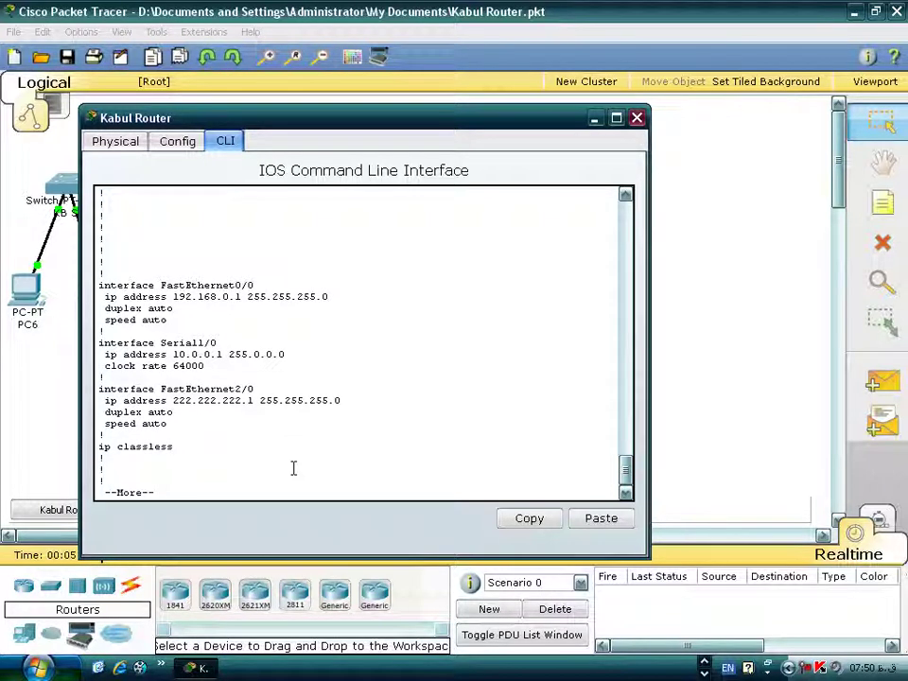
{"action": "key", "text": "Return"}
{"action": "key", "text": "Return"}
{"action": "key", "text": "Return"}
{"action": "key", "text": "Return"}
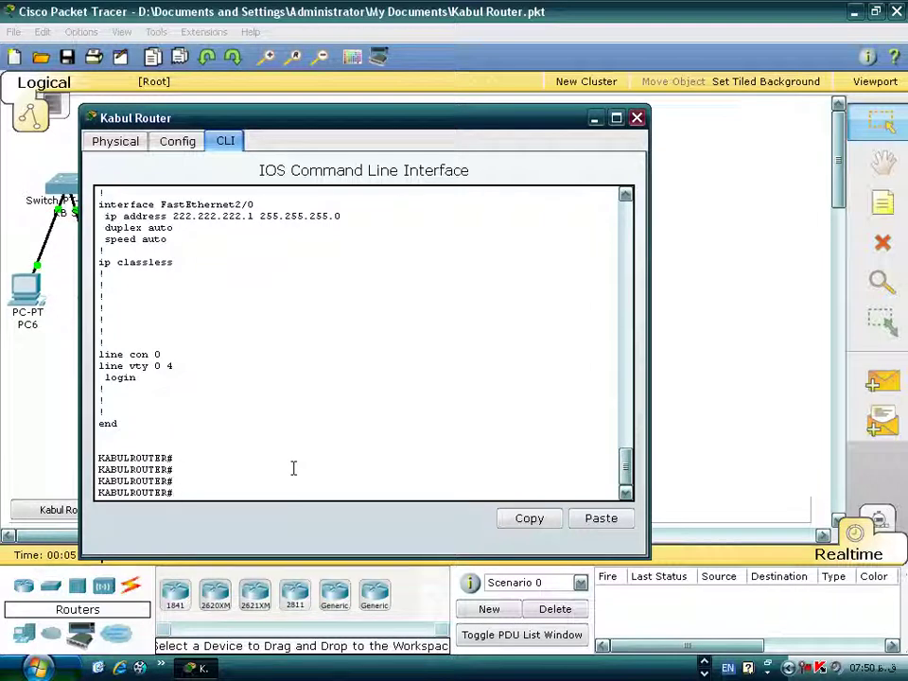
Enter global configuration mode on the Kabul Router and start RIP configuration with router rip
{"action": "type", "text": "config t"}
{"action": "key", "text": "Return"}
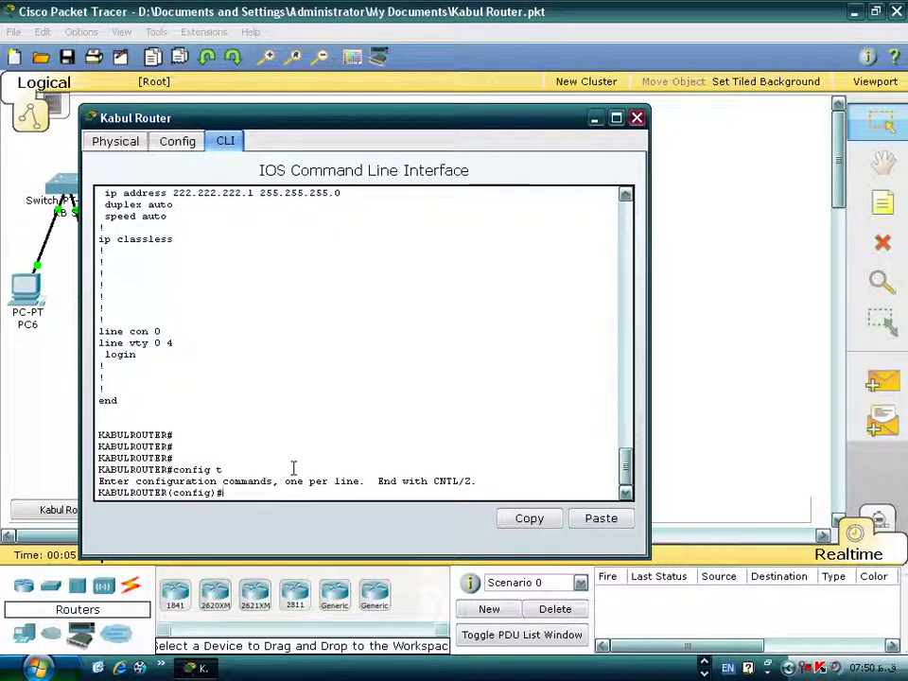
{"action": "key", "text": "Return"}
{"action": "key", "text": "Return"}
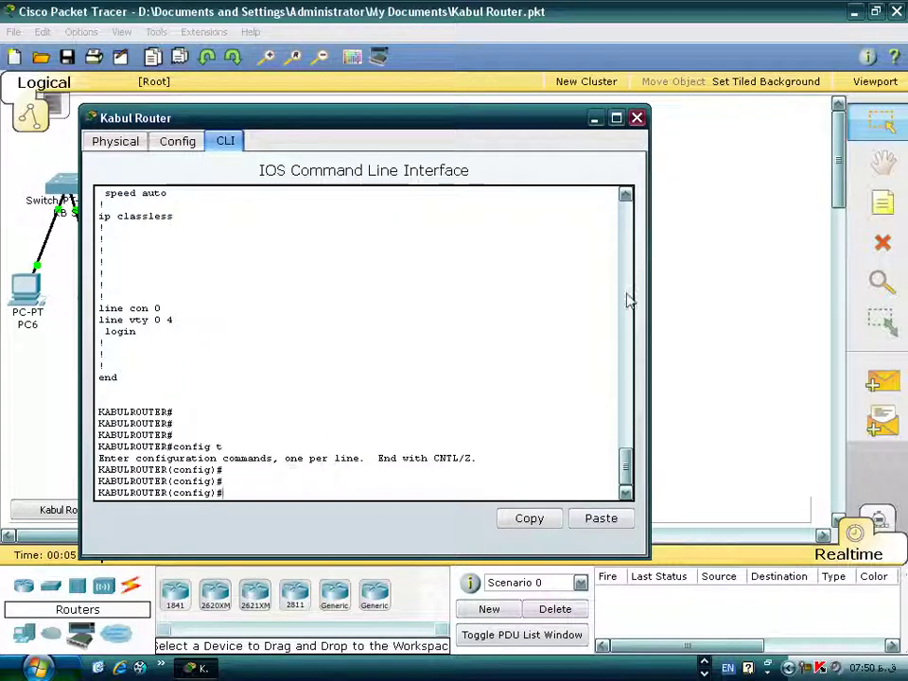
{"action": "type", "text": "router "}
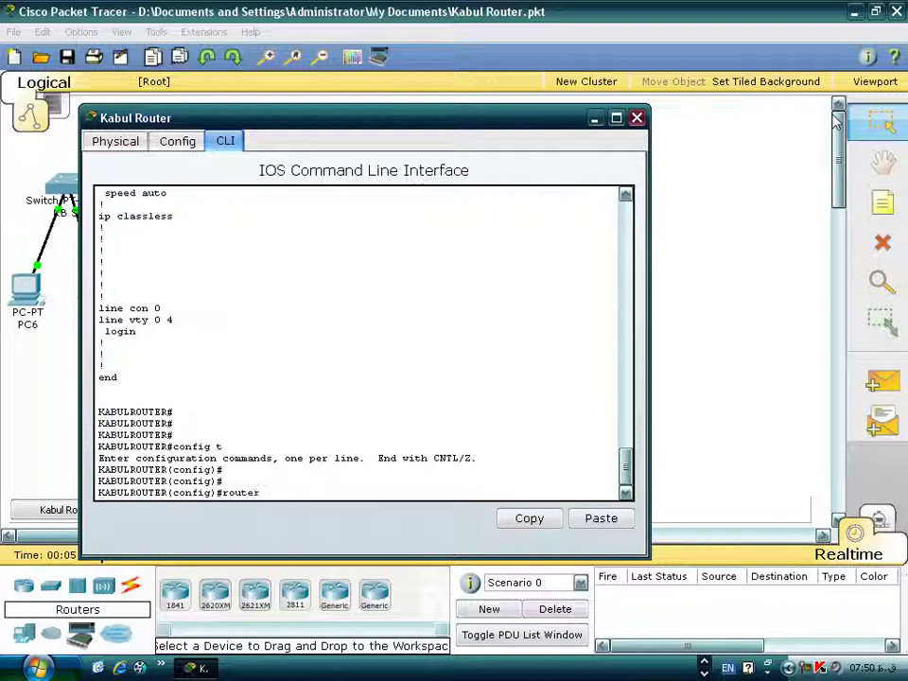
{"action": "type", "text": "rip"}
{"action": "key", "text": "Return"}
{"action": "key", "text": "Return"}
{"action": "key", "text": "Return"}
{"action": "key", "text": "Return"}
{"action": "key", "text": "Return"}
{"action": "key", "text": "Return"}
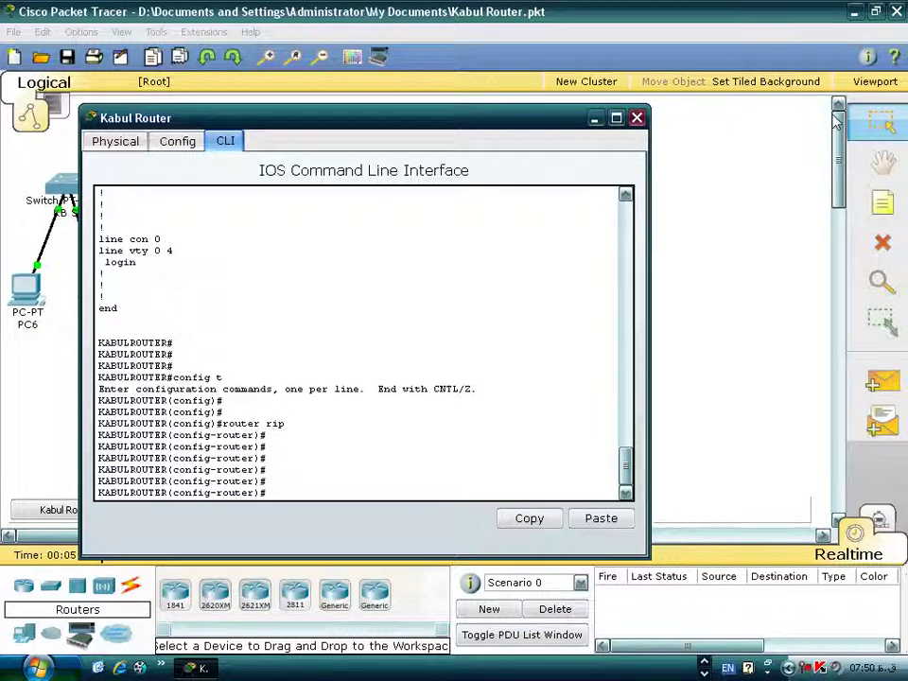
Add the networks 192.168.0.0, 10.0.0.0 and 222.222.222.0 to RIP on the Kabul Router
{"action": "type", "text": "network"}
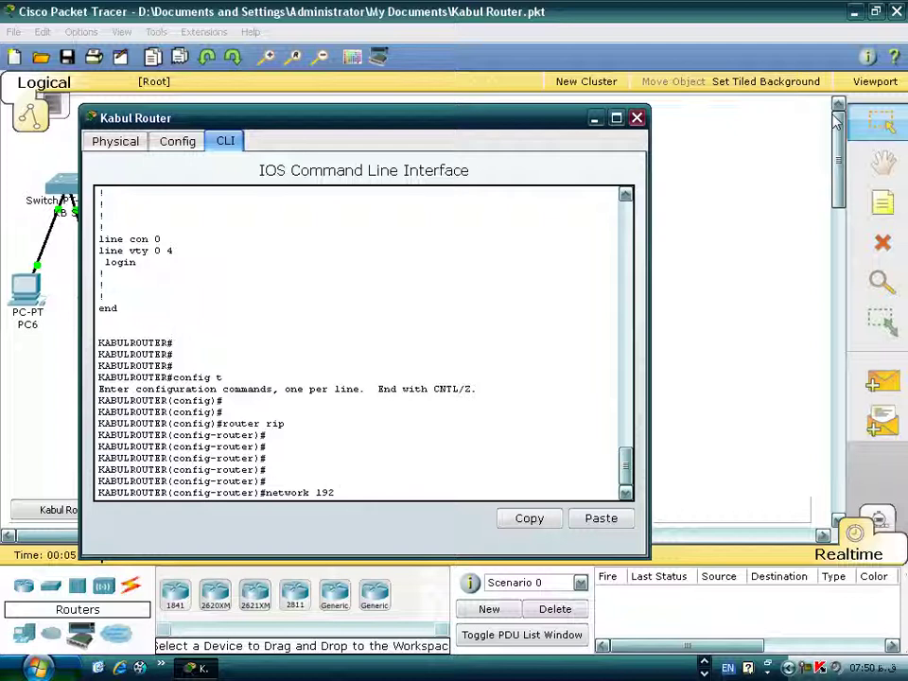
{"action": "type", "text": "192.168.0.0"}
{"action": "key", "text": "Return"}
{"action": "type", "text": "network"}
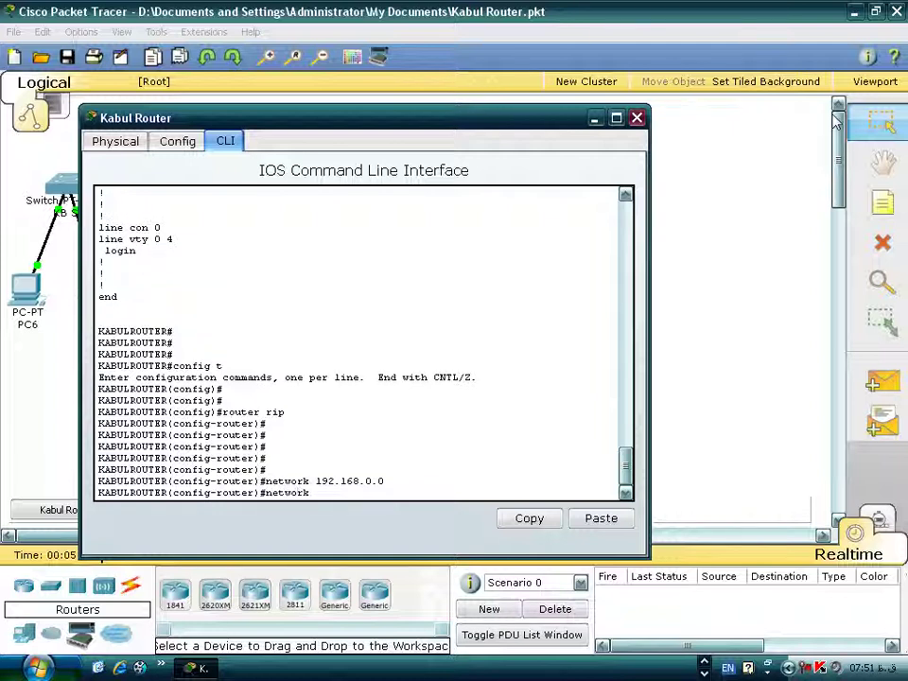
{"action": "type", "text": " 10.0.0.0"}
{"action": "key", "text": "Return"}
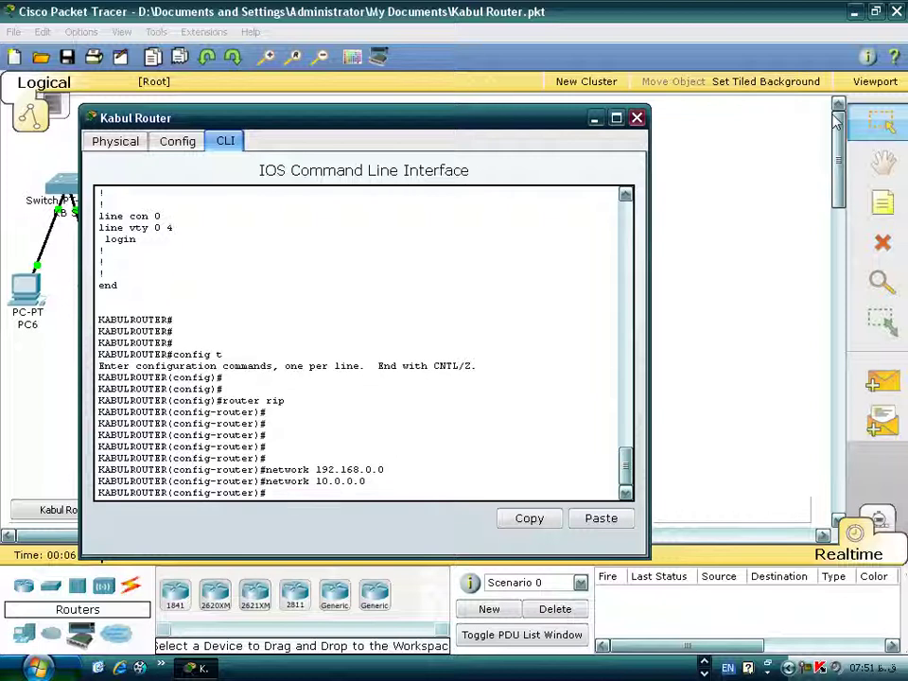
{"action": "type", "text": "network 222.222."}
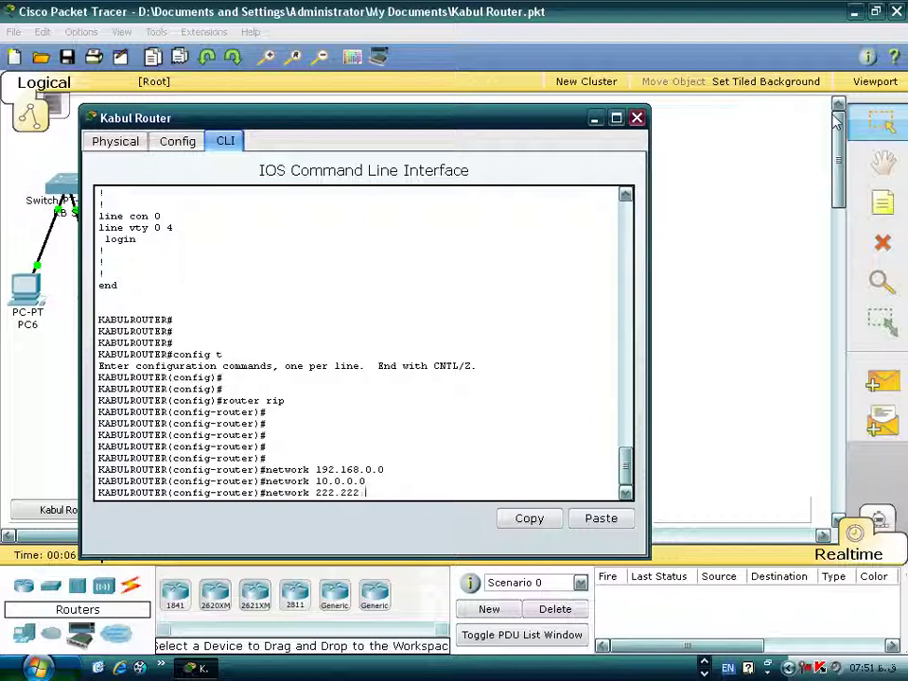
{"action": "type", "text": "222.0"}
{"action": "key", "text": "Return"}
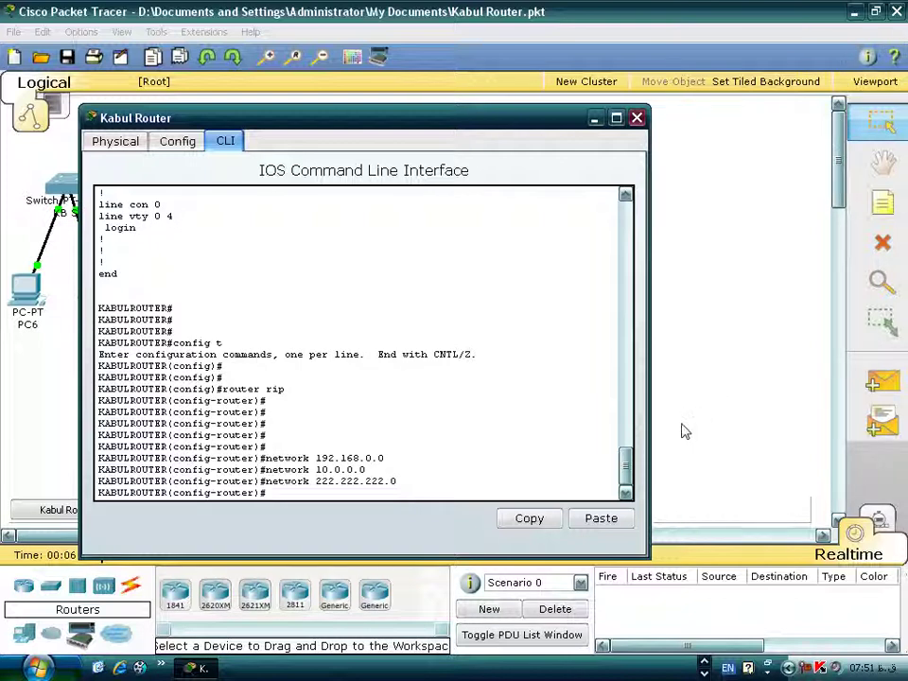
Exit the RIP and global configuration modes on the Kabul Router to return to privileged mode
{"action": "mouse_move", "coordinate": [628, 470]}
{"action": "left_mouse_down"}
{"action": "mouse_move", "coordinate": [629, 427]}
{"action": "mouse_move", "coordinate": [626, 480]}
{"action": "left_mouse_up"}
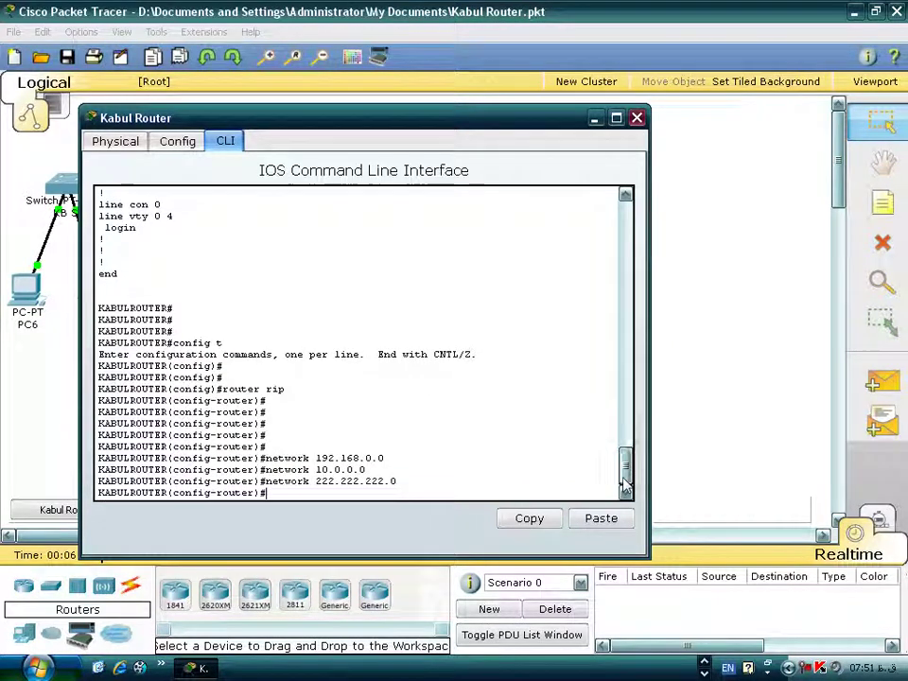
{"action": "type", "text": "exit"}
{"action": "key", "text": "Return"}
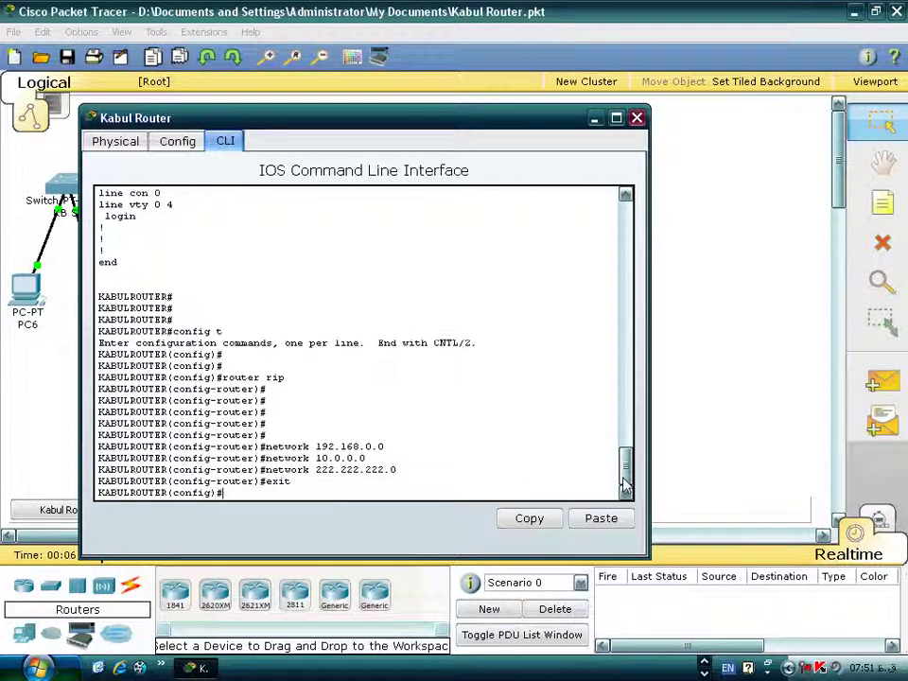
{"action": "type", "text": "exit"}
{"action": "key", "text": "Return"}
{"action": "key", "text": "Return"}
{"action": "key", "text": "Return"}
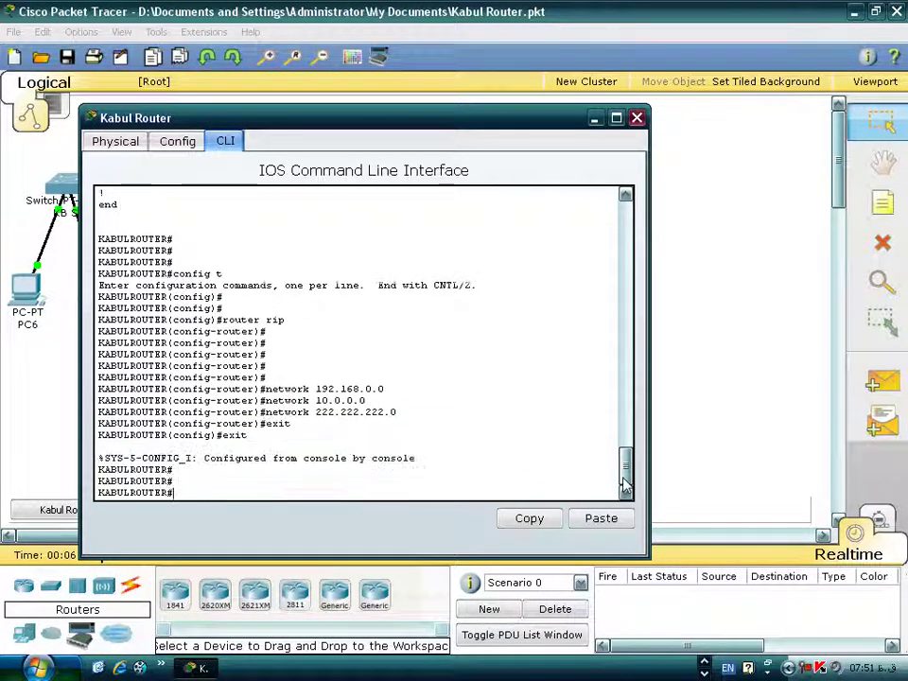
Display the Kabul Router's routing table with sh ip route, and close the router's window
{"action": "type", "text": "sh ip route"}
{"action": "key", "text": "Return"}
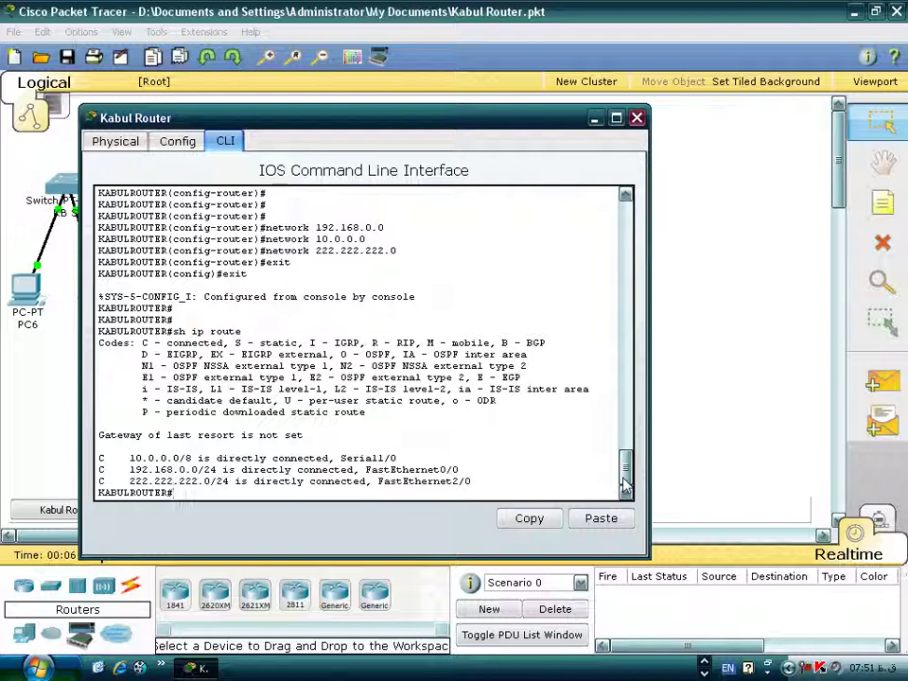
{"action": "key", "text": "Return"}
{"action": "key", "text": "Return"}
{"action": "key", "text": "Return"}
{"action": "key", "text": "Return"}
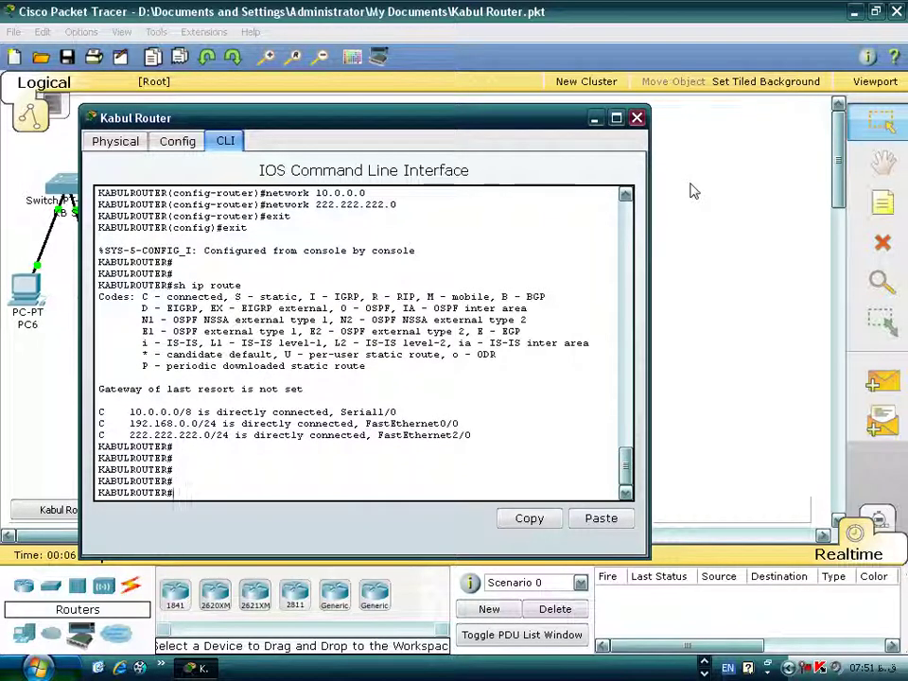
{"action": "left_click", "coordinate": [637, 117]}
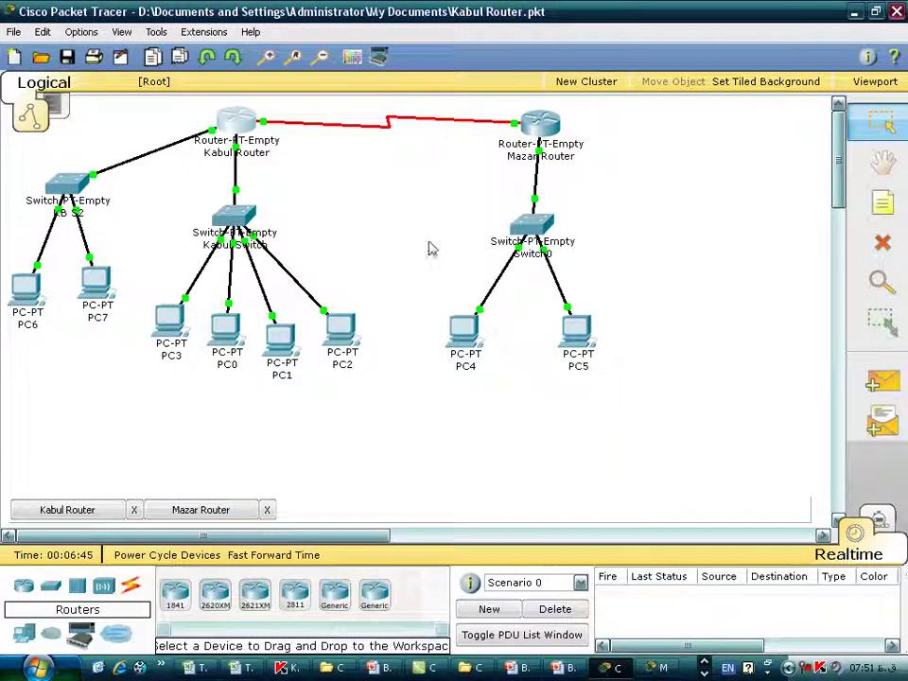
Open the Mazar Router's command line and page through its running configuration using sh run
{"action": "left_click", "coordinate": [533, 126]}
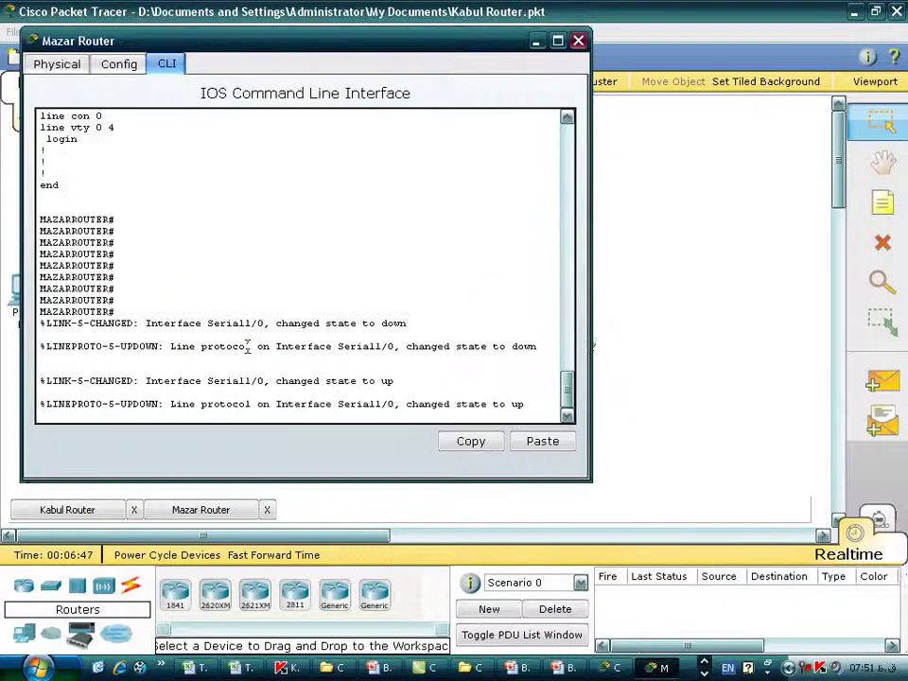
{"action": "key", "text": "Return"}
{"action": "type", "text": "sh run"}
{"action": "key", "text": "Return"}
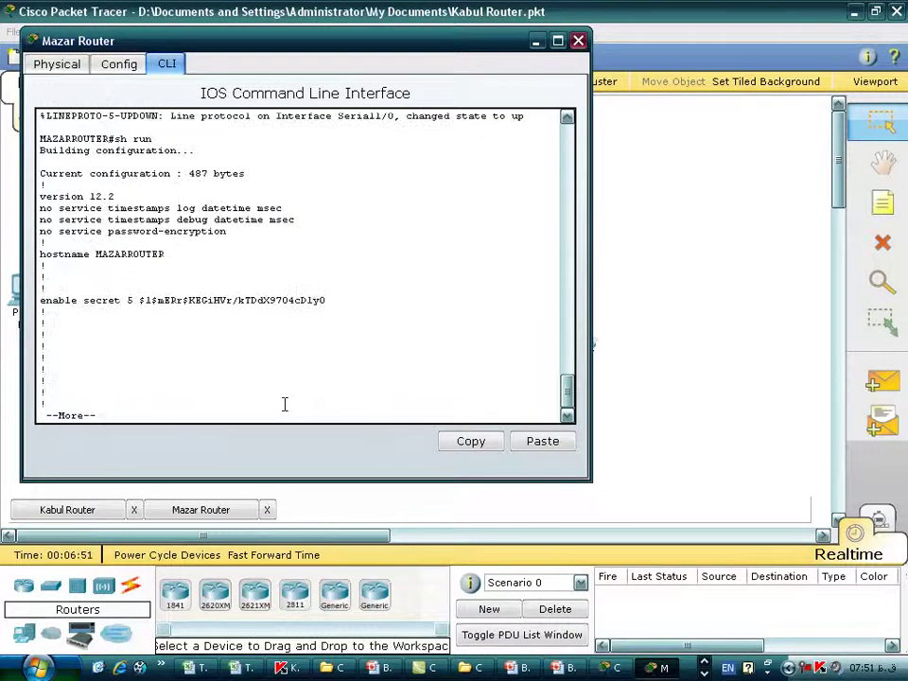
{"action": "key", "text": "space"}
{"action": "key", "text": "Return"}
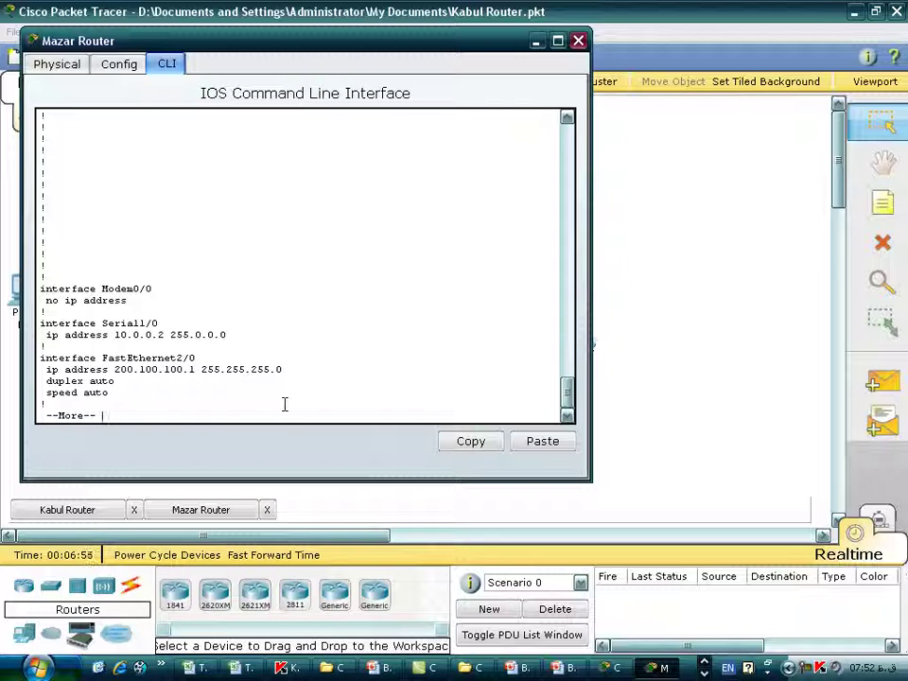
{"action": "key", "text": "Return"}
{"action": "key", "text": "Return"}
{"action": "key", "text": "Return"}
{"action": "key", "text": "Return"}
{"action": "key", "text": "Return"}
{"action": "key", "text": "Return"}
{"action": "key", "text": "Return"}
{"action": "key", "text": "Return"}
{"action": "key", "text": "Return"}
{"action": "key", "text": "Return"}
{"action": "key", "text": "Return"}
{"action": "key", "text": "Return"}
{"action": "key", "text": "Return"}
{"action": "key", "text": "Return"}
{"action": "key", "text": "Return"}
{"action": "key", "text": "Return"}
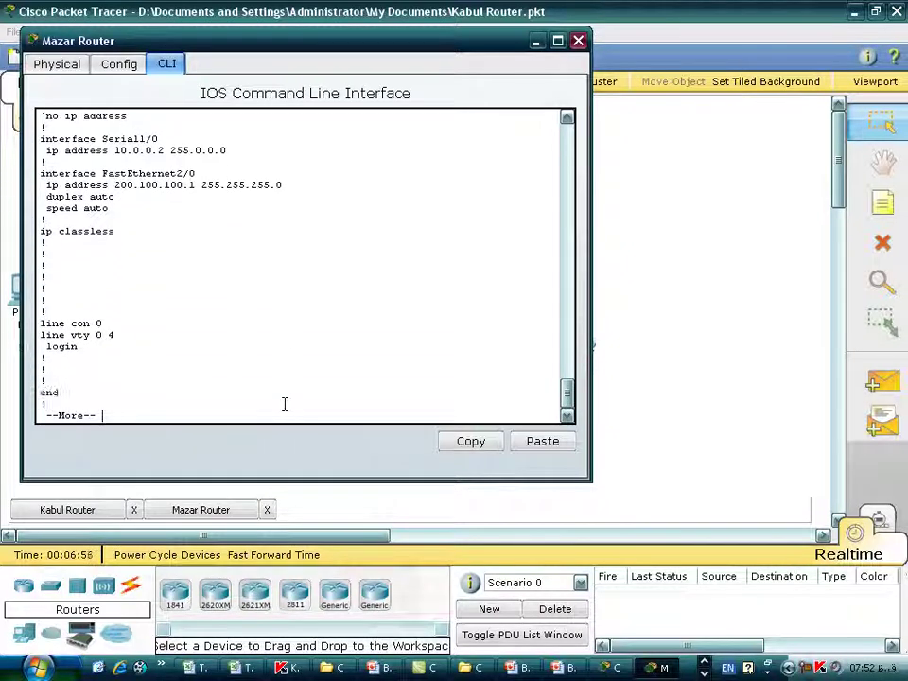
Enter global configuration mode on the Mazar Router and start RIP configuration with router rip
{"action": "type", "text": "config t"}
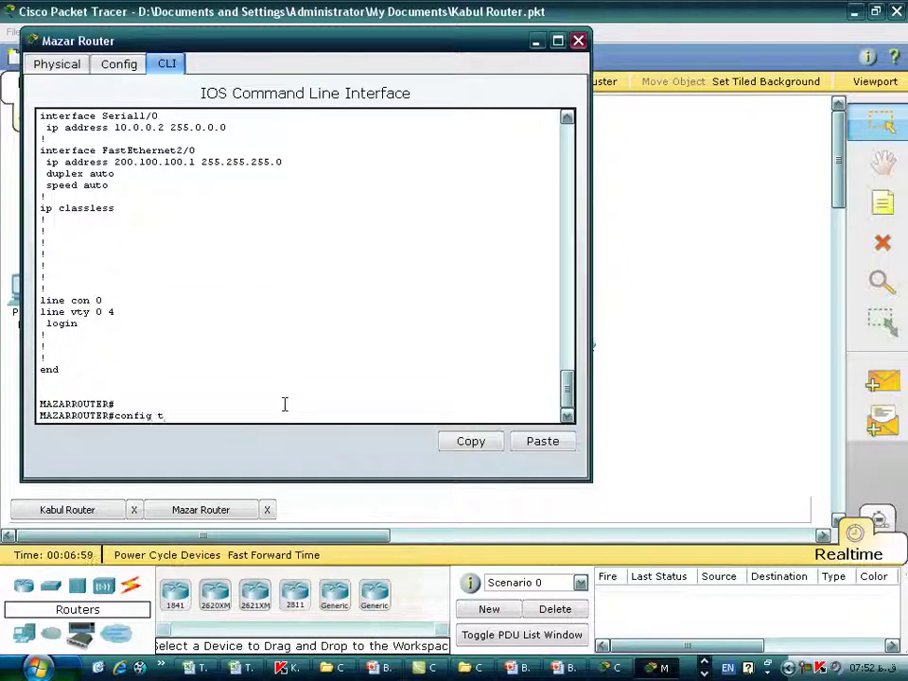
{"action": "key", "text": "Return"}
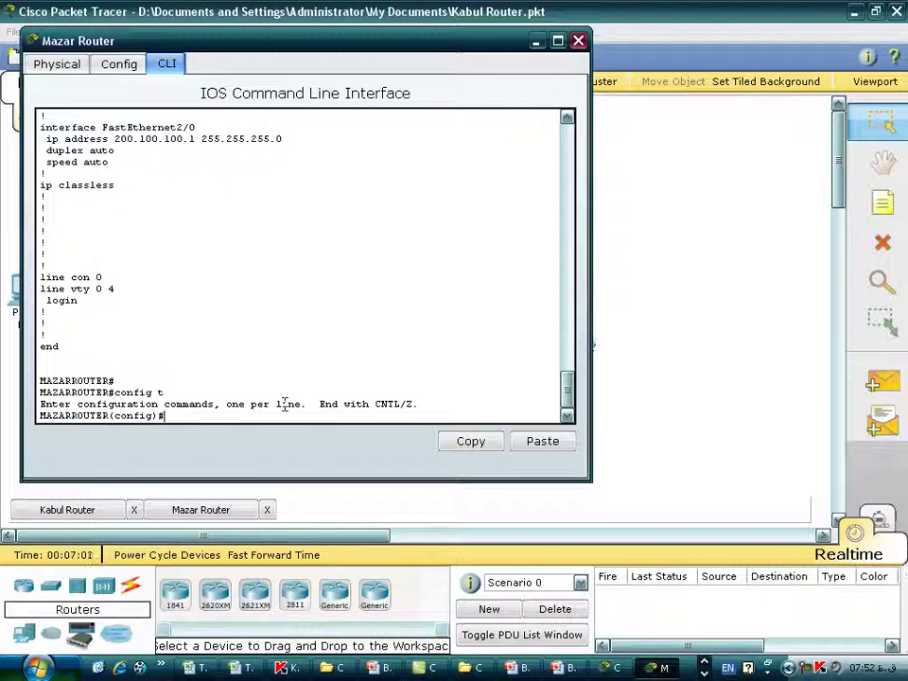
{"action": "type", "text": "router "}
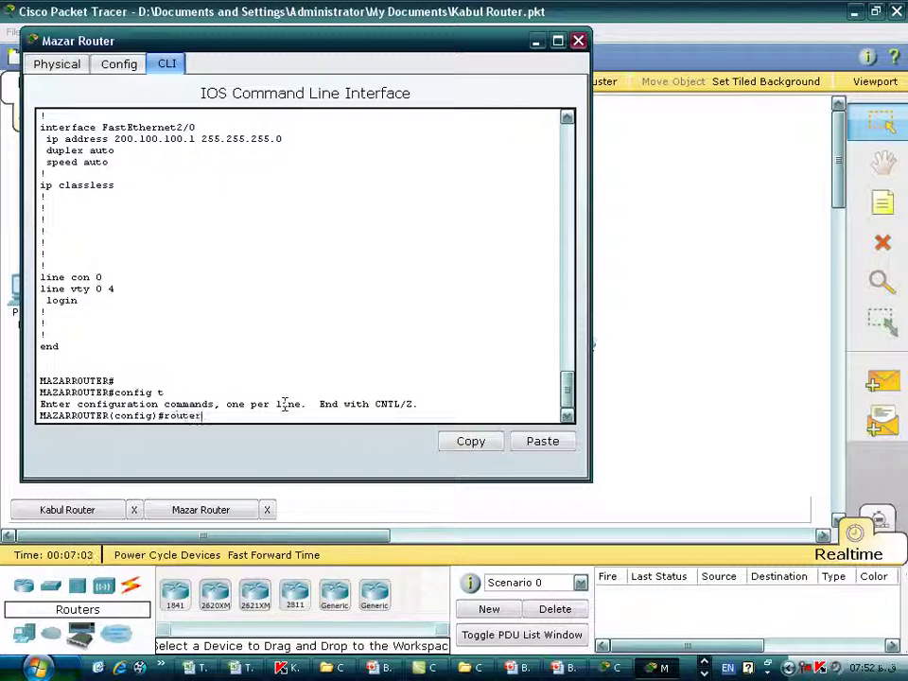
{"action": "type", "text": "rip"}
{"action": "key", "text": "Return"}
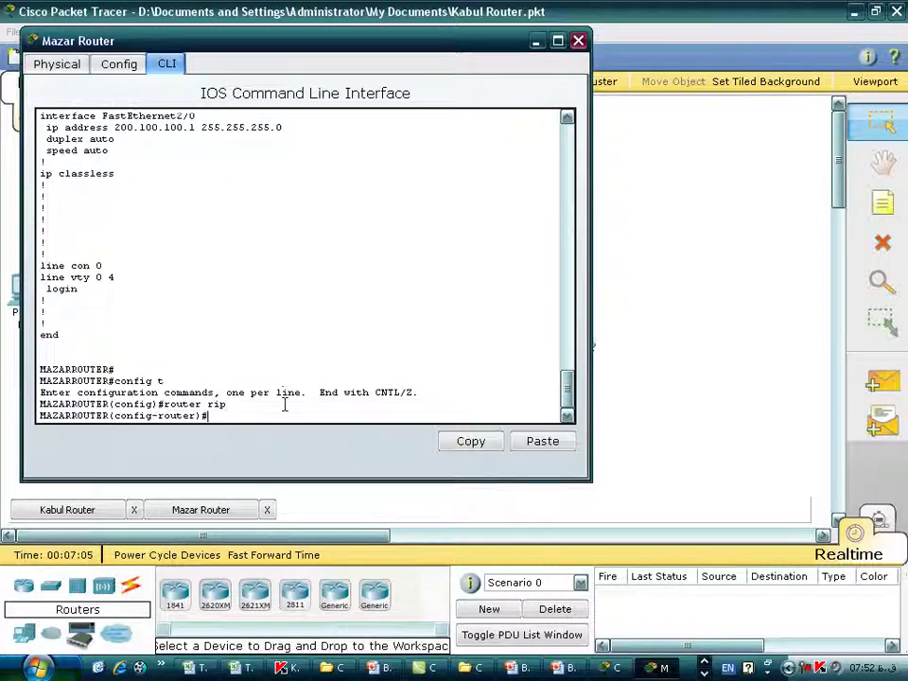
Add the networks 200.100.100.0 and 10.0.0.0 to RIP on the Mazar Router
{"action": "type", "text": "network "}
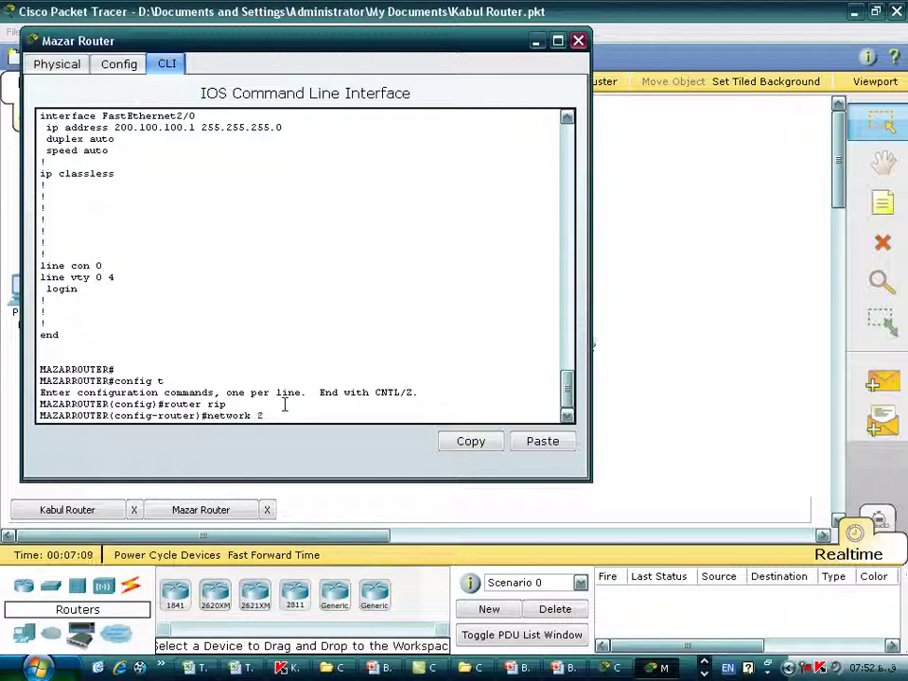
{"action": "type", "text": "200.100.100.0"}
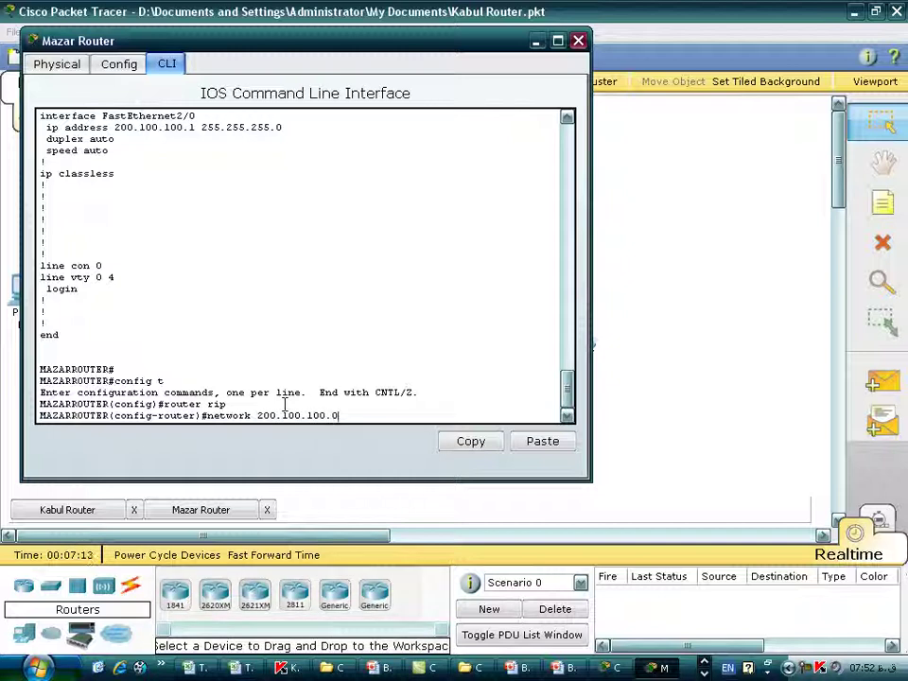
{"action": "key", "text": "Return"}
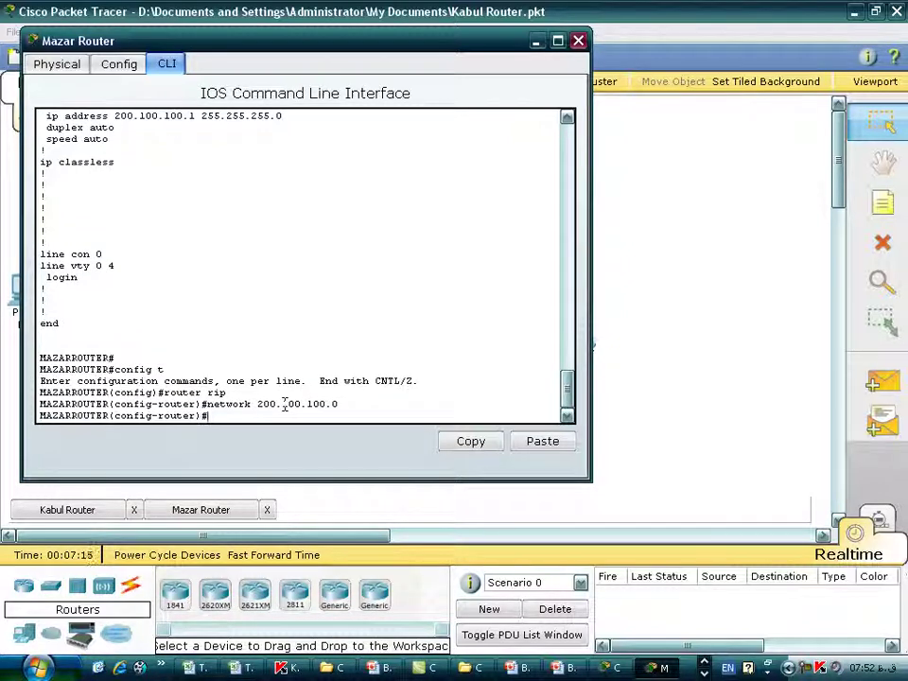
{"action": "type", "text": "network 10"}
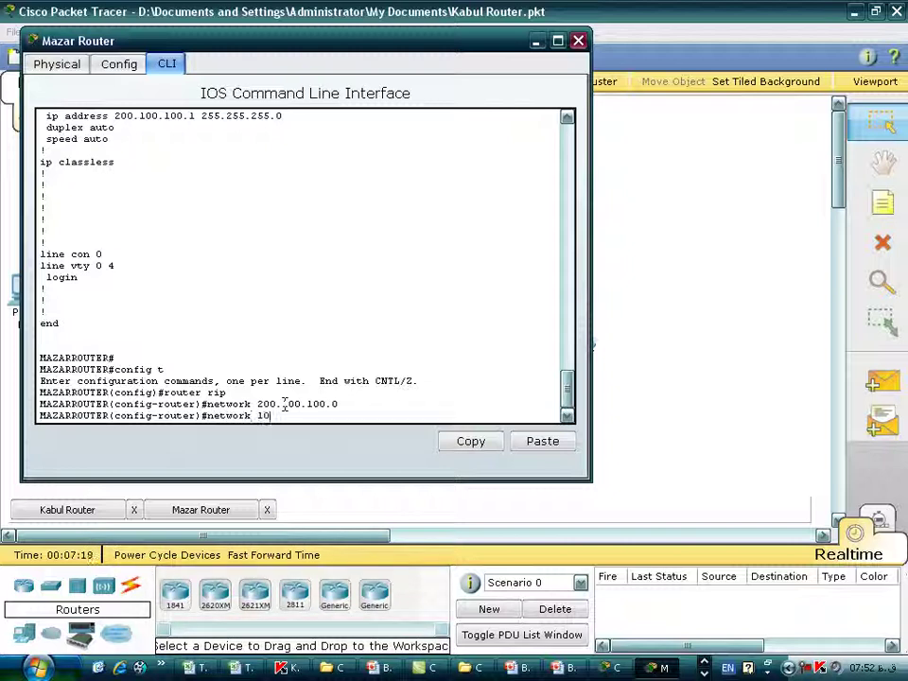
{"action": "type", "text": ".0.0.0"}
{"action": "key", "text": "Return"}
Exit the RIP and global configuration modes on the Mazar Router and minimize its window to return to the topology
{"action": "type", "text": "exit"}
{"action": "key", "text": "Return"}
{"action": "key", "text": "Return"}
{"action": "type", "text": "exit"}
{"action": "key", "text": "Return"}
{"action": "key", "text": "Return"}
{"action": "key", "text": "Return"}
{"action": "key", "text": "Return"}
{"action": "key", "text": "Return"}
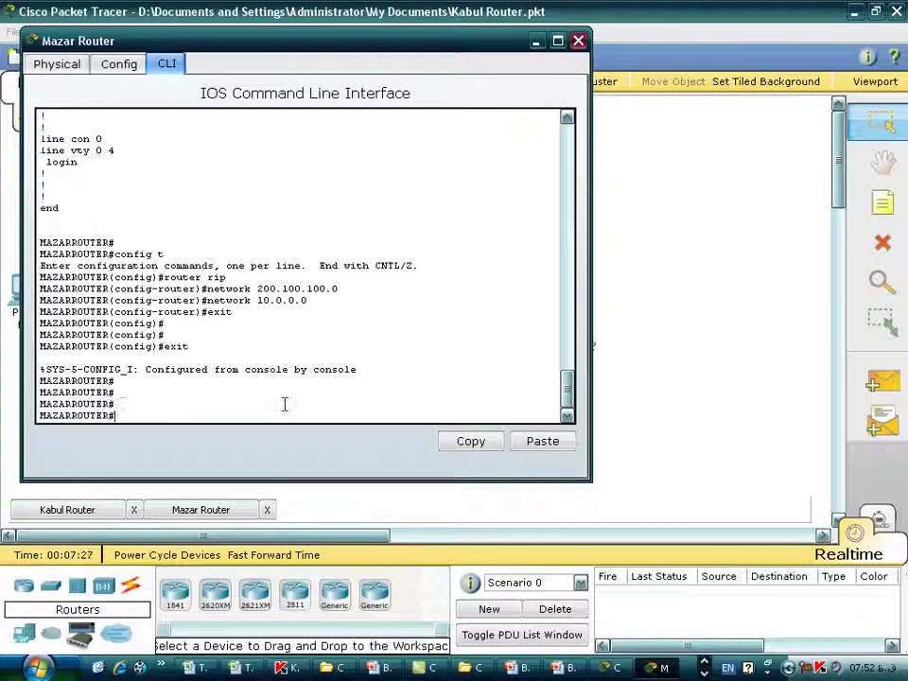
{"action": "left_click", "coordinate": [656, 668]}
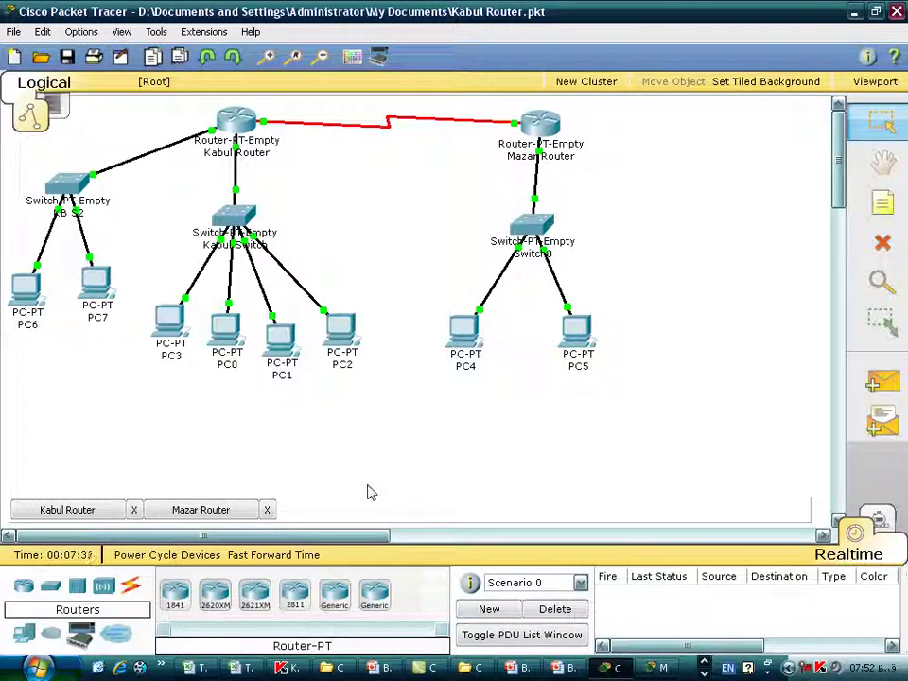
Ping 200.100.100.2 again from PC3's command prompt, then close the prompt and the PC3 window
{"action": "left_click", "coordinate": [170, 323]}
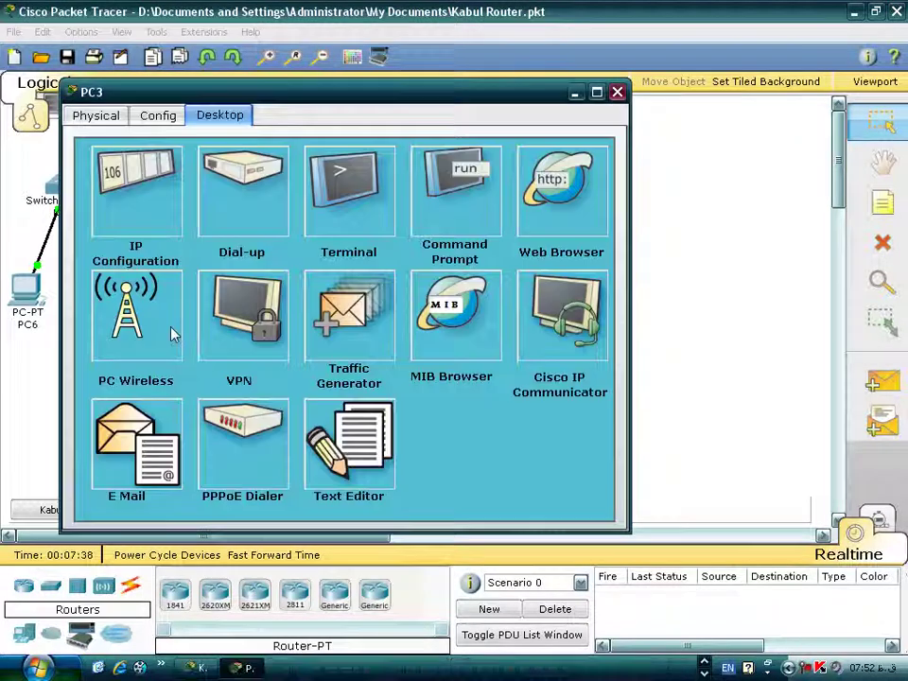
{"action": "left_click", "coordinate": [427, 204]}
{"action": "left_click_drag", "start_coordinate": [330, 285], "coordinate": [204, 251]}
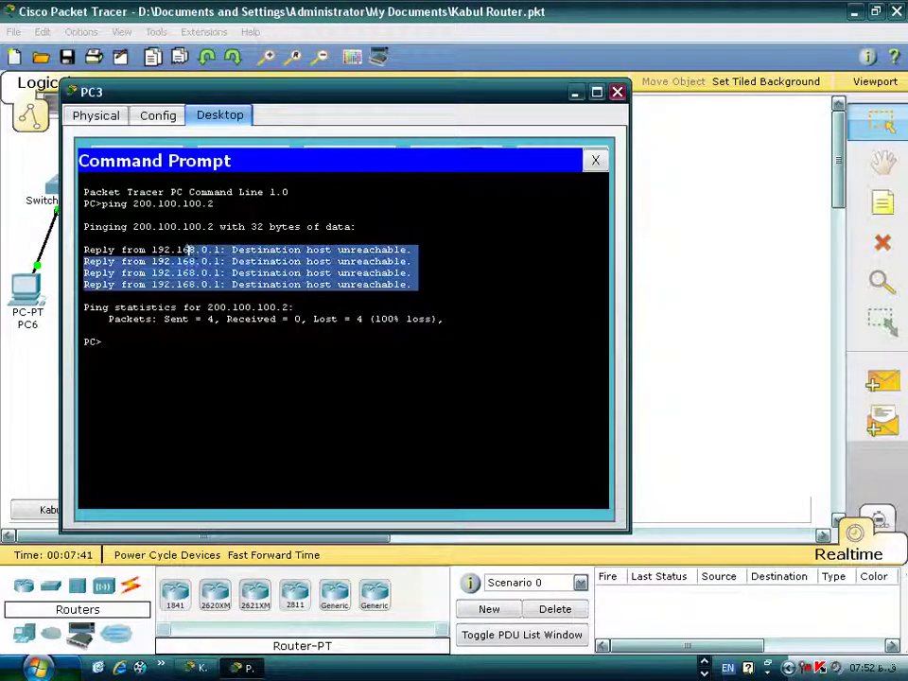
{"action": "left_click", "coordinate": [127, 344]}
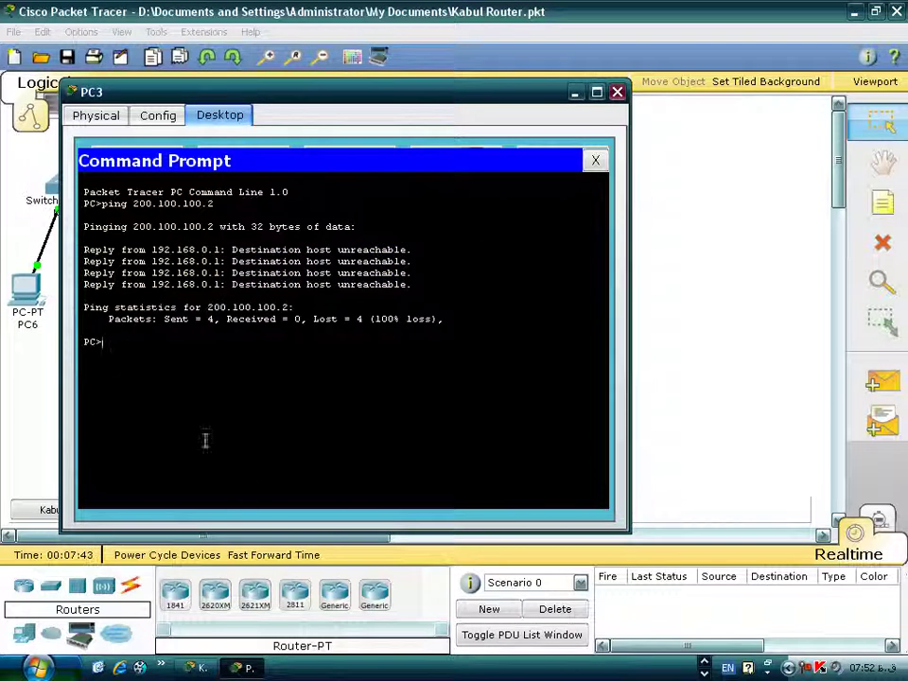
{"action": "key", "text": "Up"}
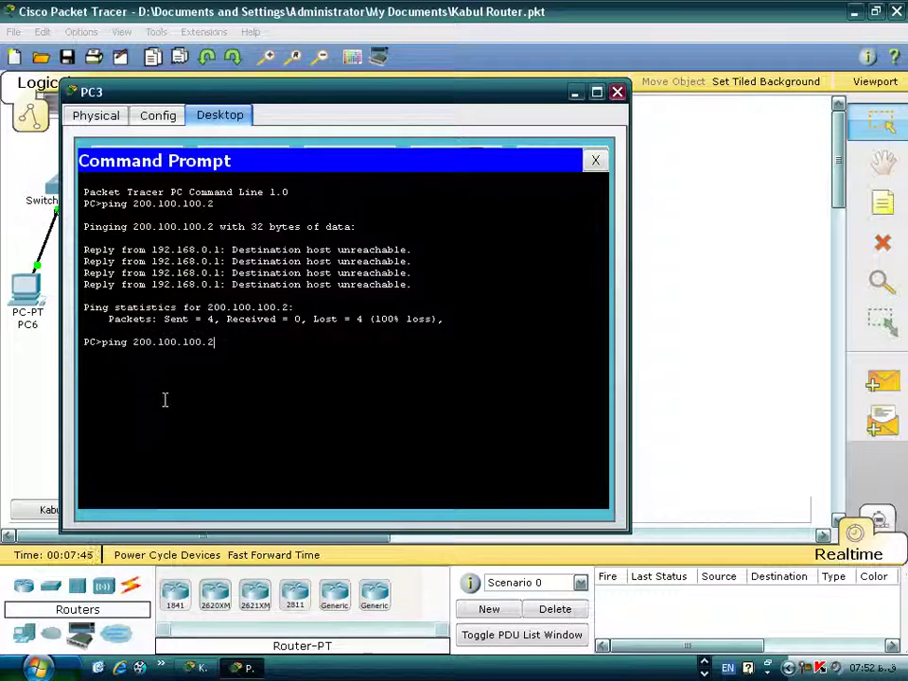
{"action": "key", "text": "Return"}
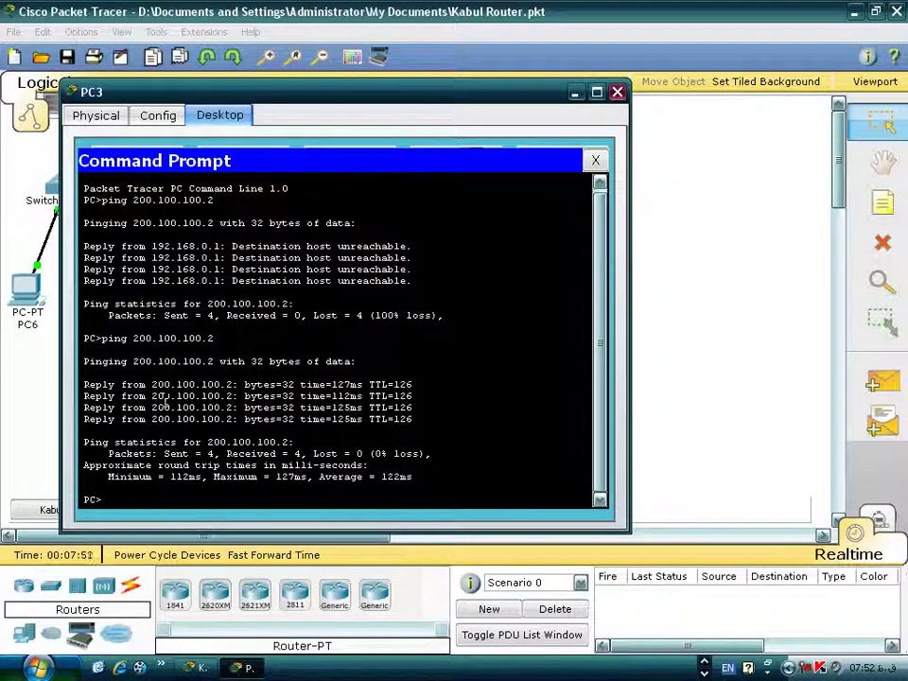
{"action": "left_click", "coordinate": [595, 160]}
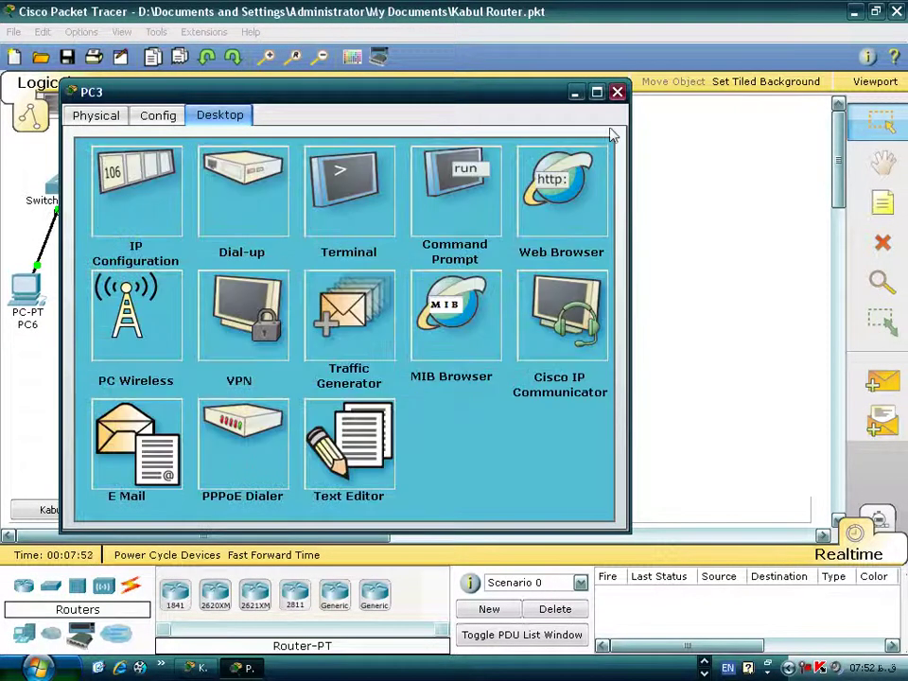
{"action": "left_click", "coordinate": [616, 91]}
Ping 192.168.0.5 again from PC4's command prompt, then close the prompt and the PC4 window
{"action": "left_click", "coordinate": [465, 329]}
{"action": "left_click", "coordinate": [442, 146]}
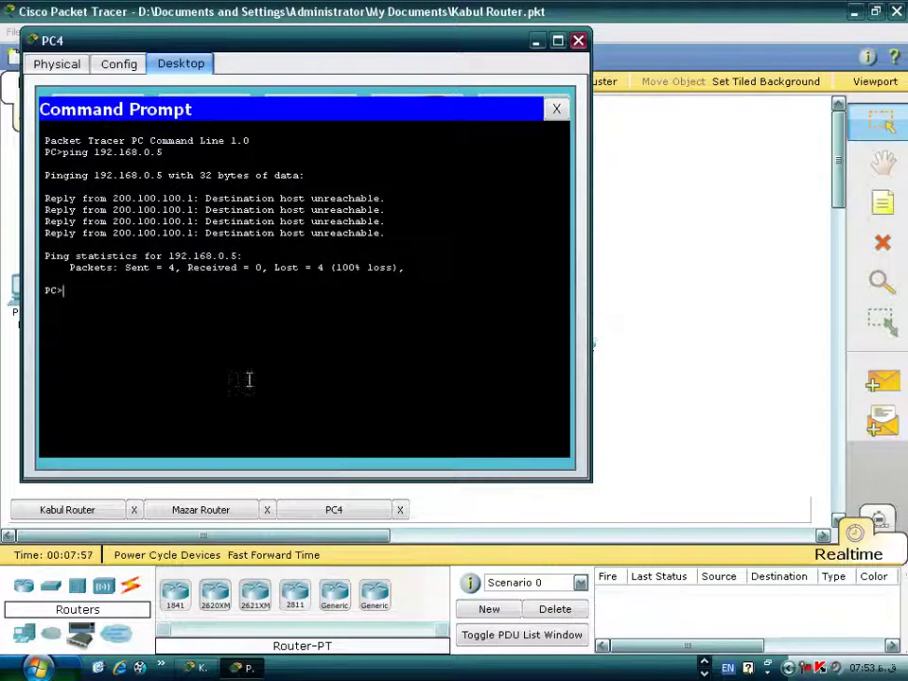
{"action": "key", "text": "Up"}
{"action": "key", "text": "Return"}
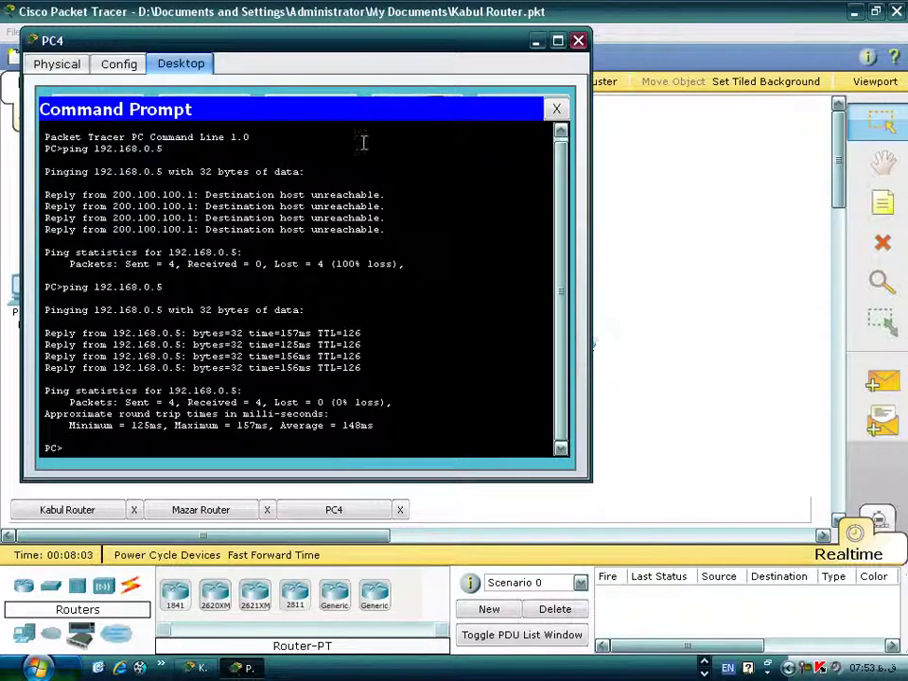
{"action": "left_click", "coordinate": [556, 109]}
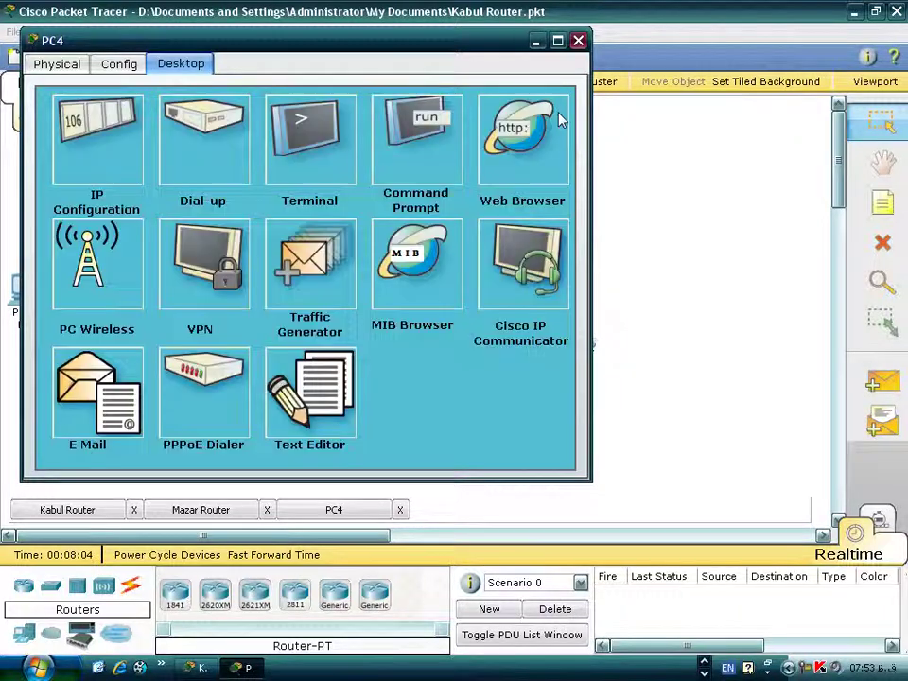
{"action": "left_click", "coordinate": [578, 41]}
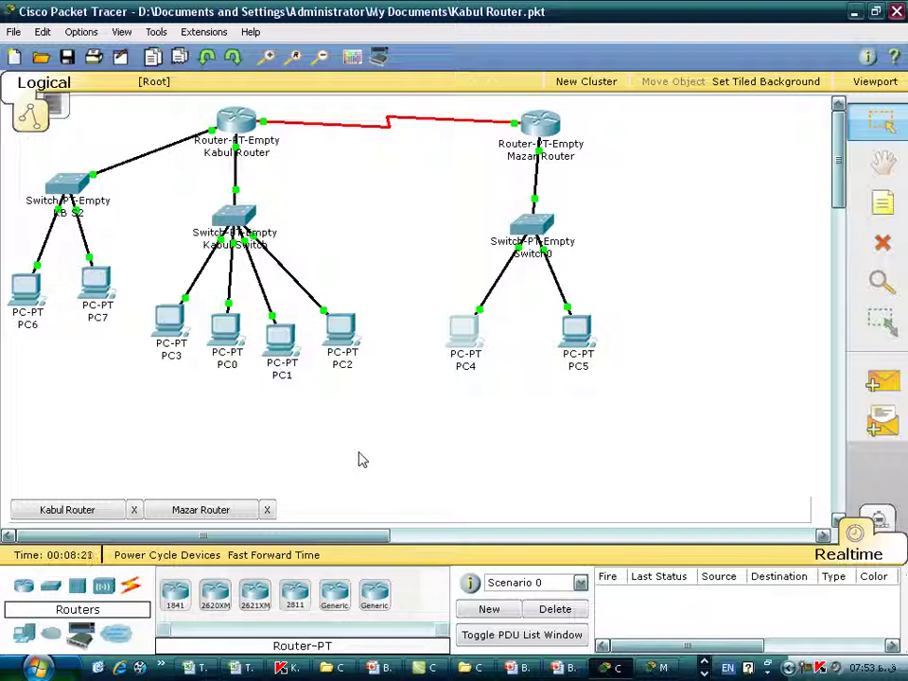
Open the command prompt on PC7 and start entering a ping command
{"action": "left_click", "coordinate": [98, 293]}
{"action": "left_click", "coordinate": [289, 195]}
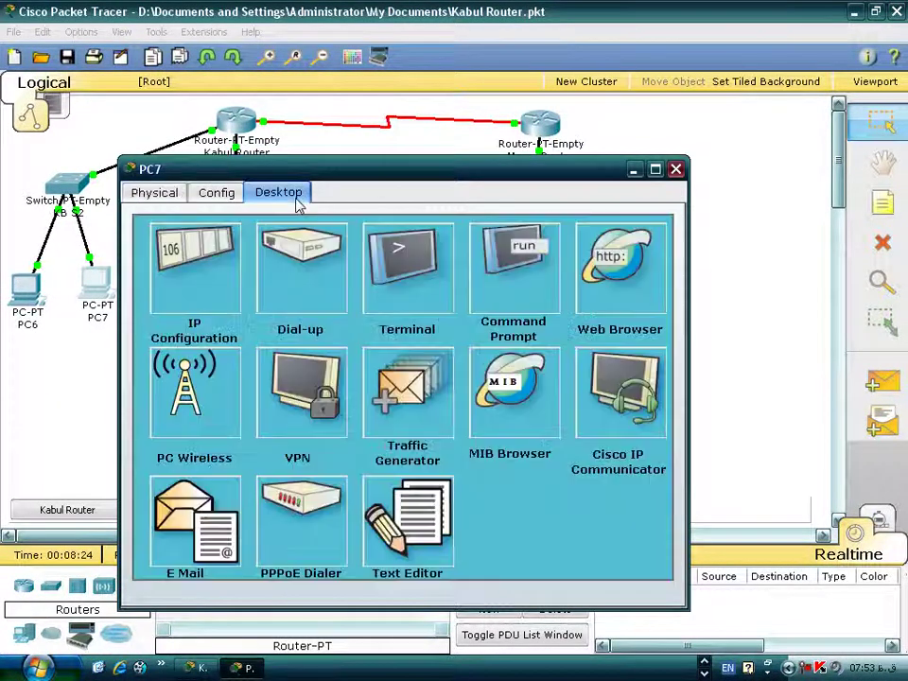
{"action": "left_click", "coordinate": [513, 266]}
{"action": "type", "text": "pin"}
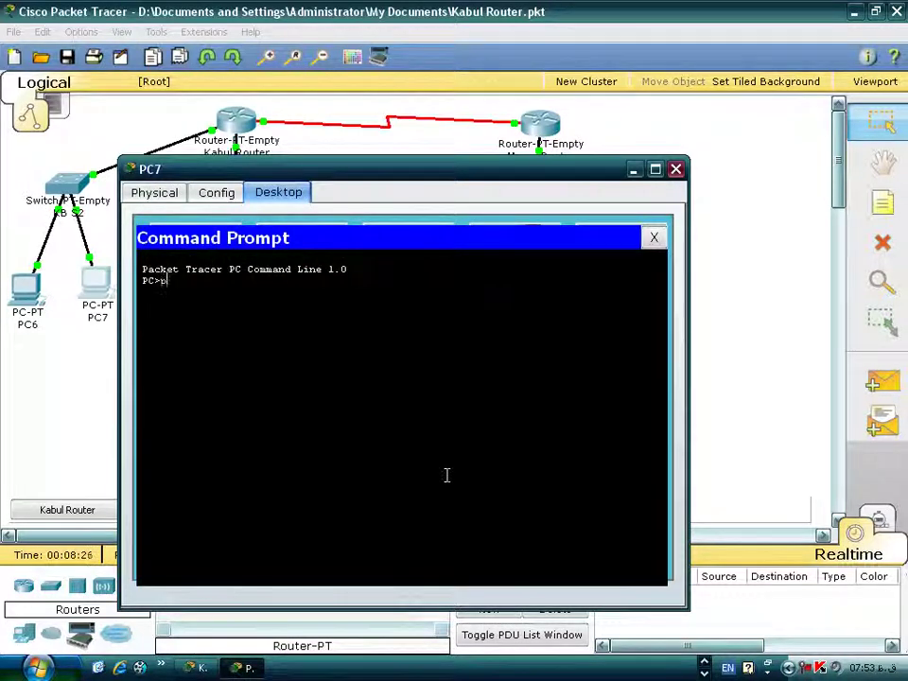